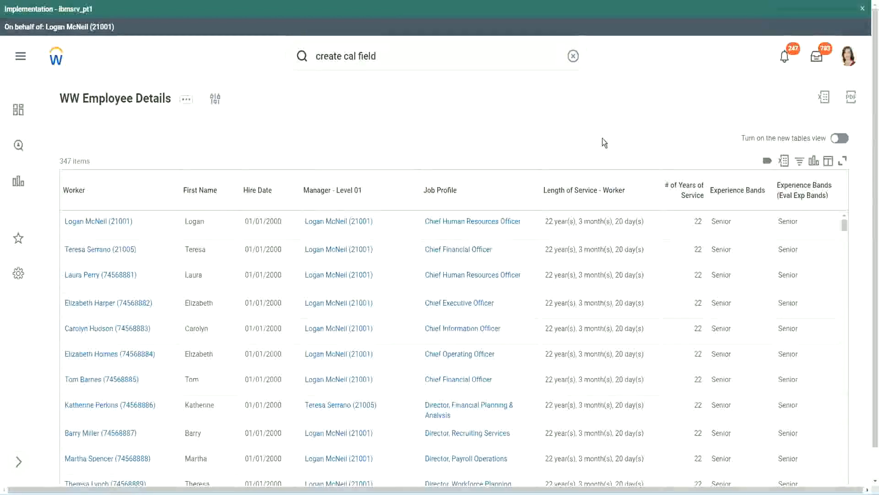
Copy the name of the calculated field CF-WW-Eval Exp-Derive Experience Bands from Years of Service
{"action": "left_click", "coordinate": [762, 217]}
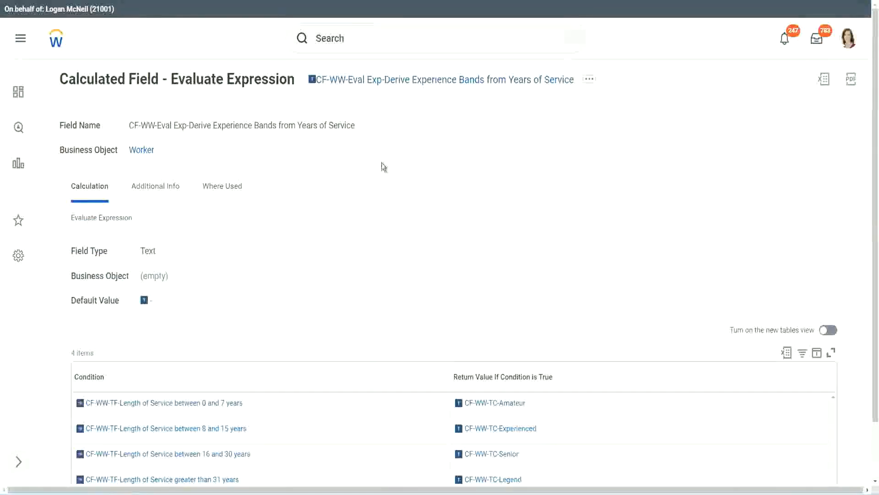
{"action": "right_click", "coordinate": [383, 88]}
{"action": "left_click", "coordinate": [411, 136]}
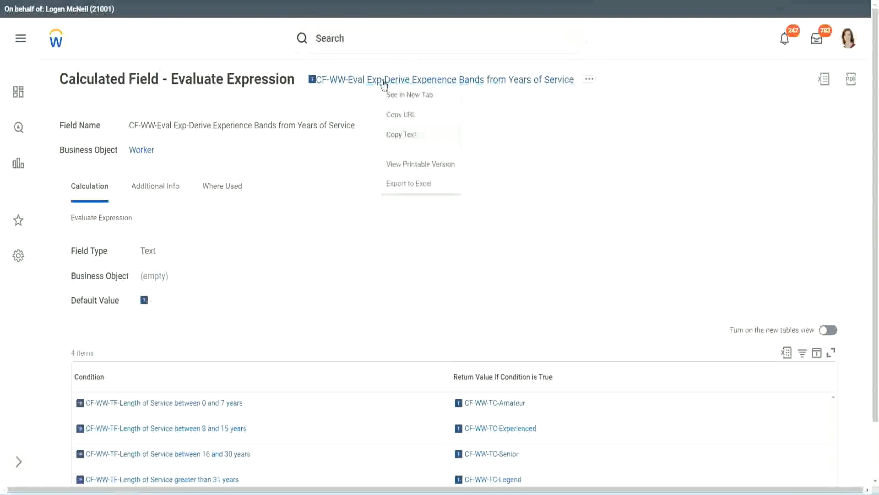
Search for "create calc field" and open the Create Calculated Field task
{"action": "left_click", "coordinate": [357, 45]}
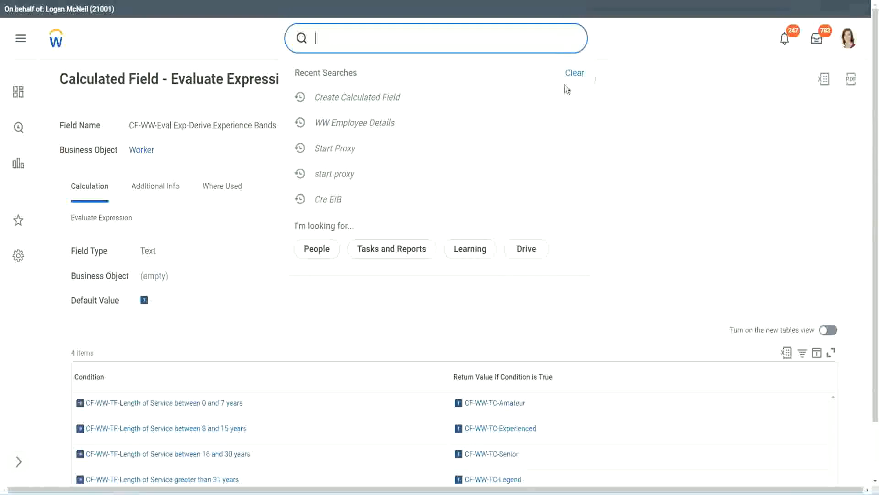
{"action": "left_click", "coordinate": [348, 35]}
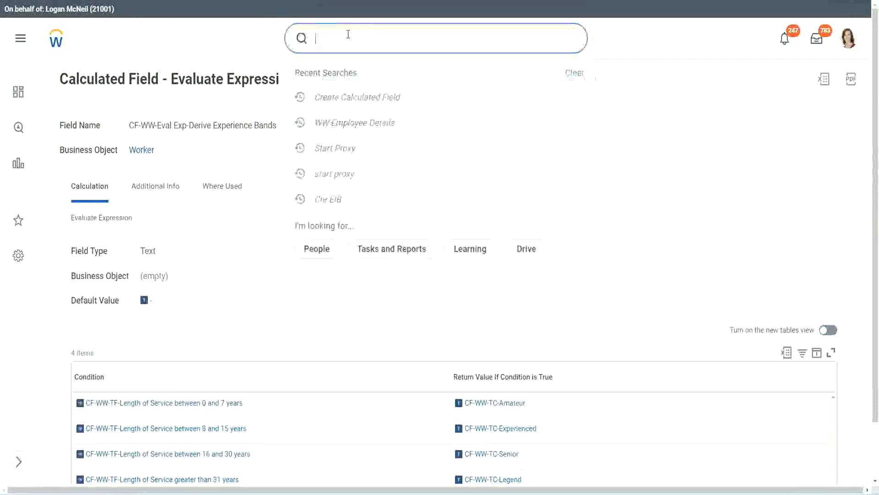
{"action": "type", "text": "create calc"}
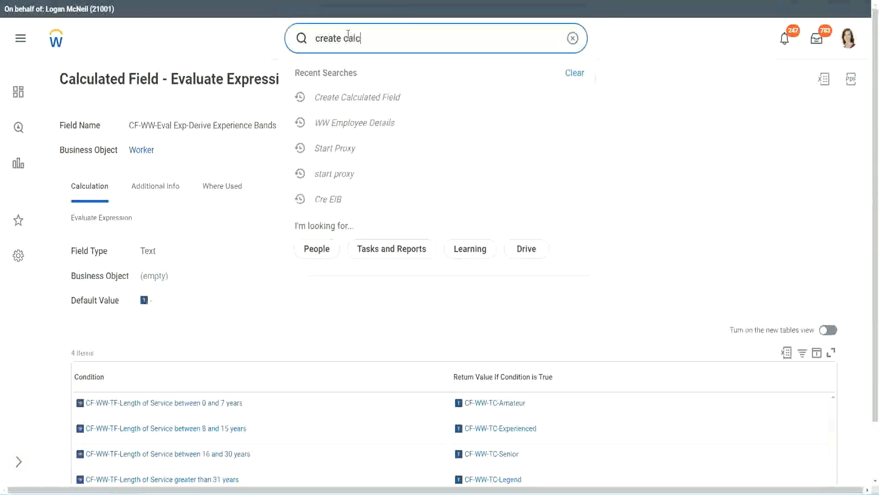
{"action": "type", "text": " field"}
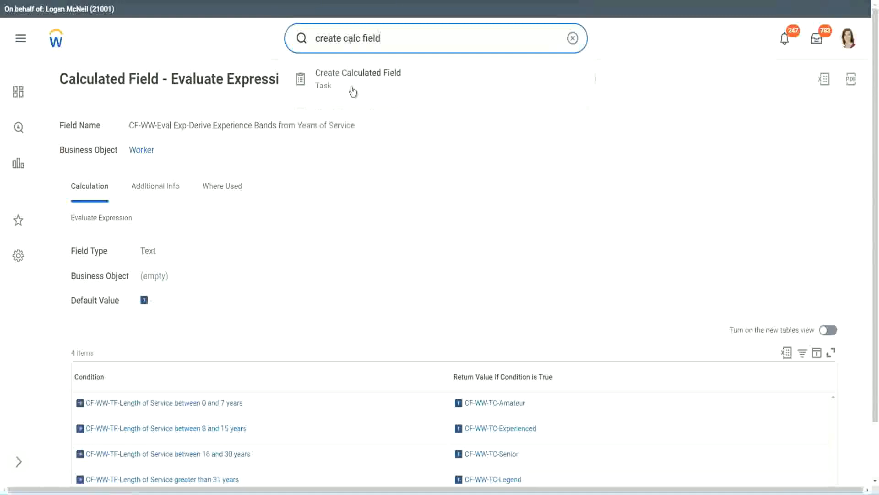
{"action": "left_click", "coordinate": [364, 85]}
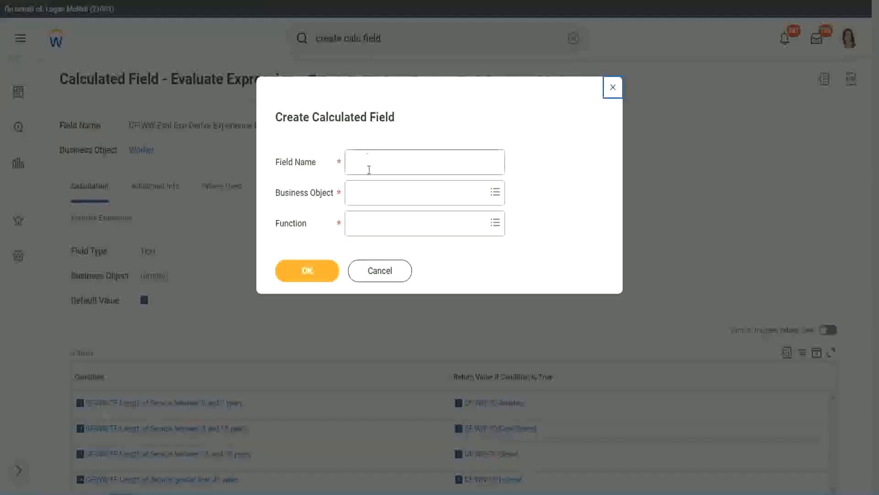
Name the new calculated field "CF-WW-LRB-Identify Experience Bands from years of Service"
{"action": "left_click", "coordinate": [370, 163]}
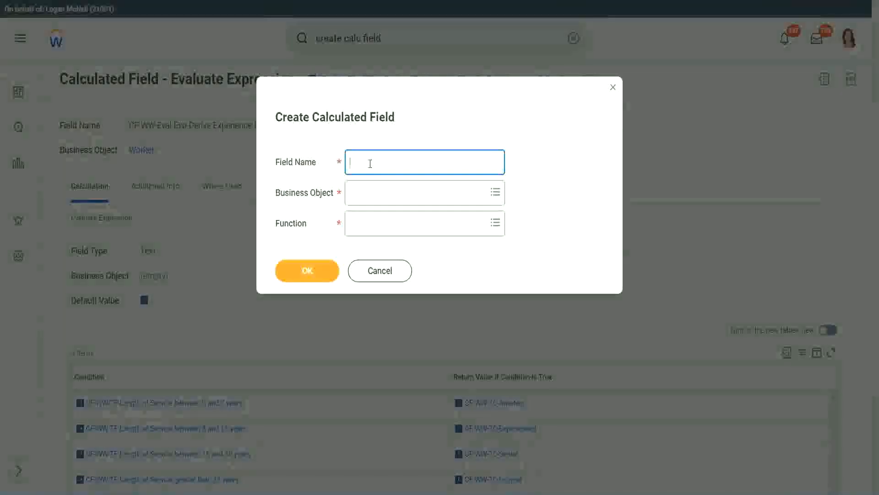
{"action": "type", "text": "CF"}
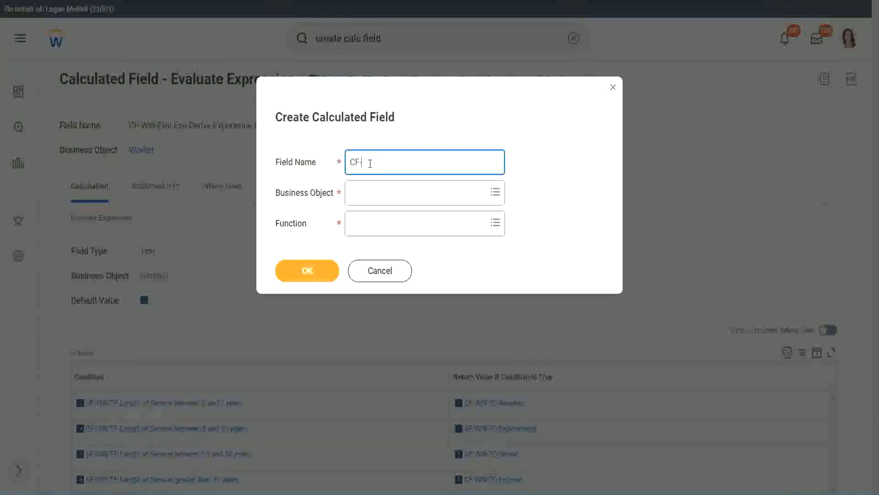
{"action": "type", "text": "-WW-LRB-Identify Exe"}
{"action": "key", "text": "BackSpace"}
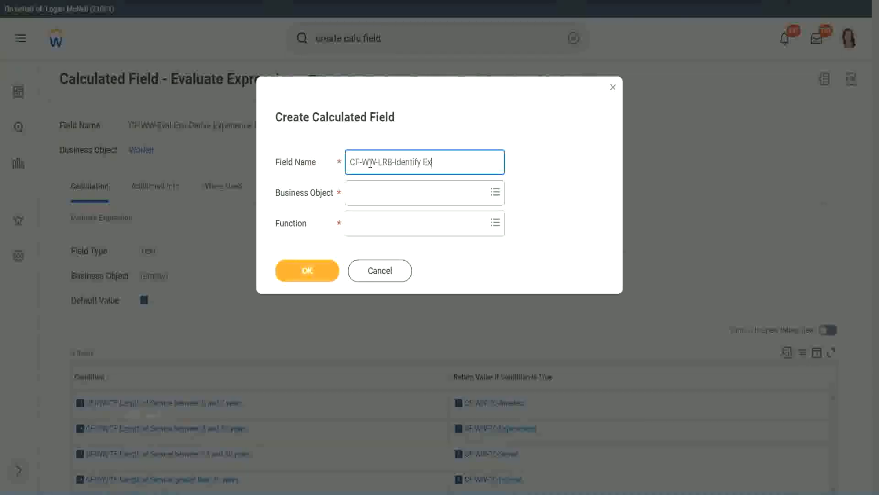
{"action": "type", "text": "perience Bands from years of Service"}
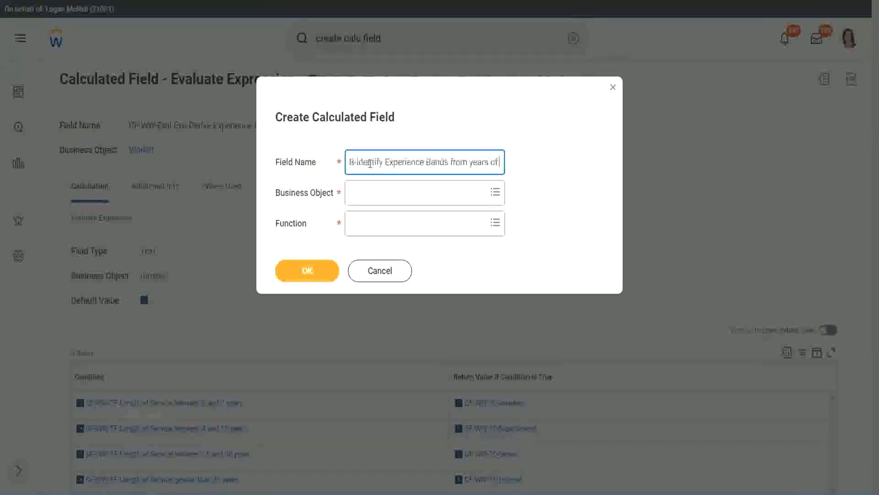
{"action": "key", "text": "Tab"}
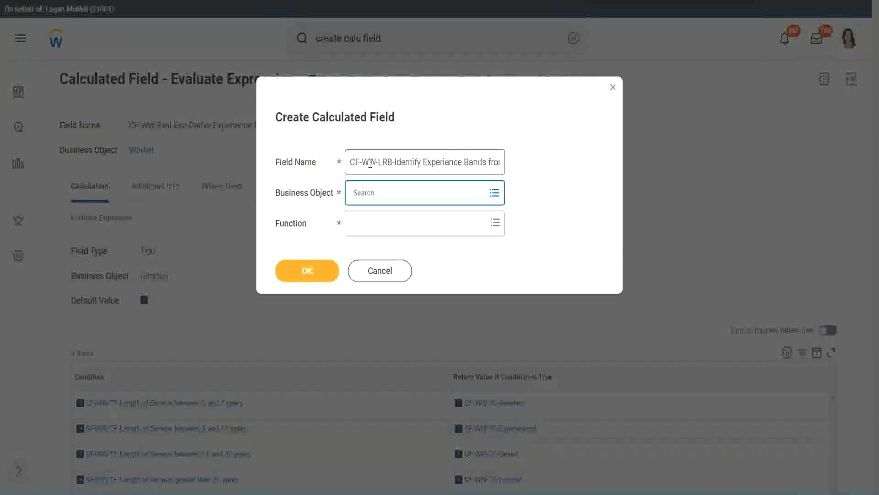
Set the business object to Worker and the function to Lookup Range Band, and continue to the field's definition
{"action": "type", "text": "worker"}
{"action": "key", "text": "Return"}
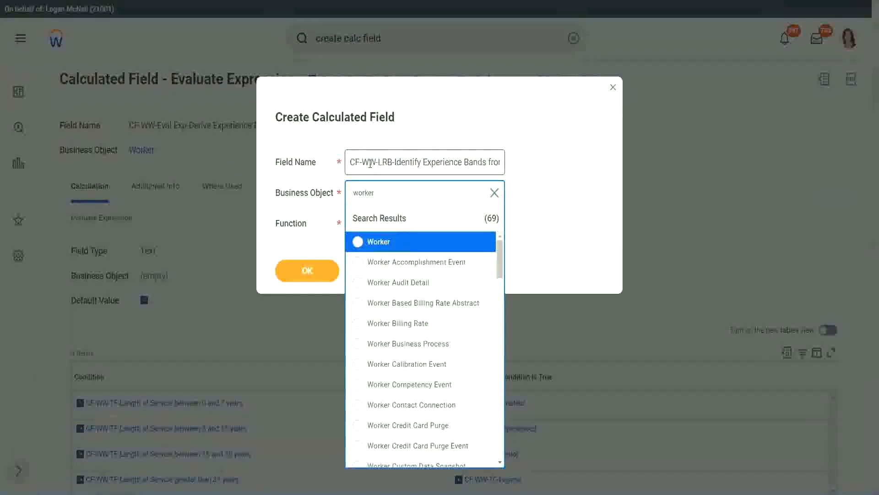
{"action": "key", "text": "Return"}
{"action": "type", "text": "lrb"}
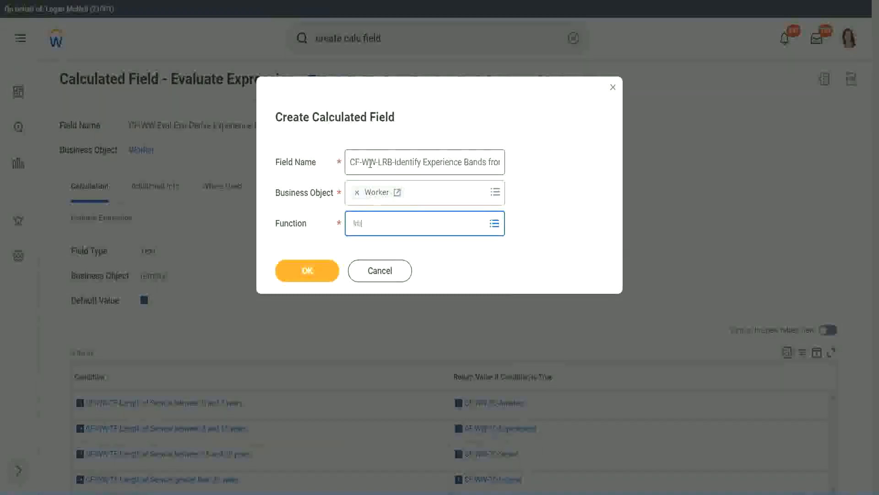
{"action": "key", "text": "Return"}
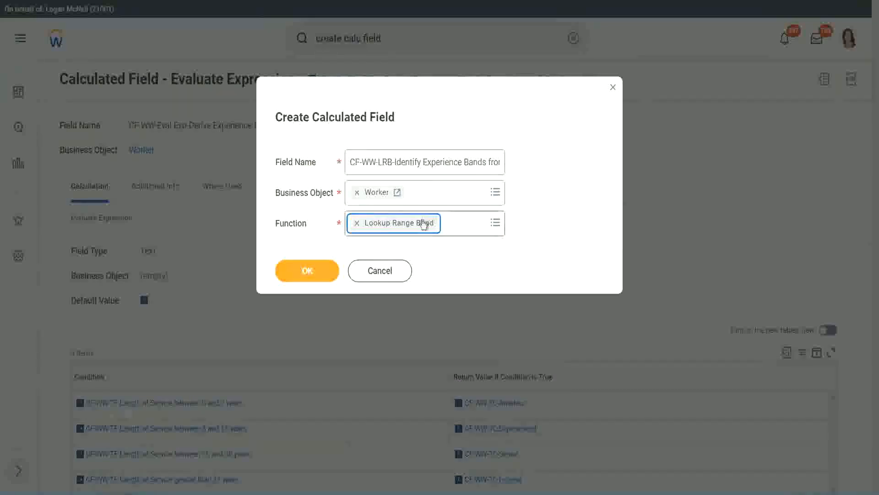
{"action": "left_click", "coordinate": [314, 271]}
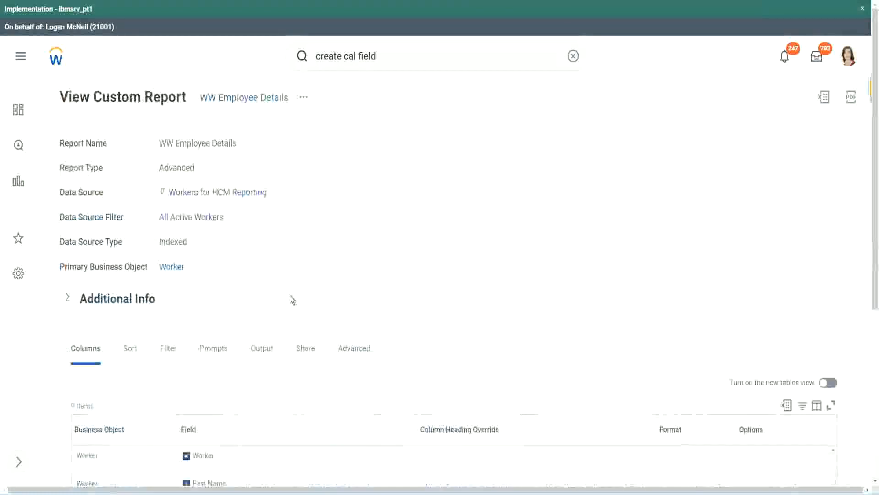
Copy CF-WW-Convert Text To Number-Number of Years from Length of Service from the WW Employee Details report columns and use it as the source field
{"action": "scroll", "coordinate": [288, 339], "scroll_direction": "down", "scroll_amount": 5}
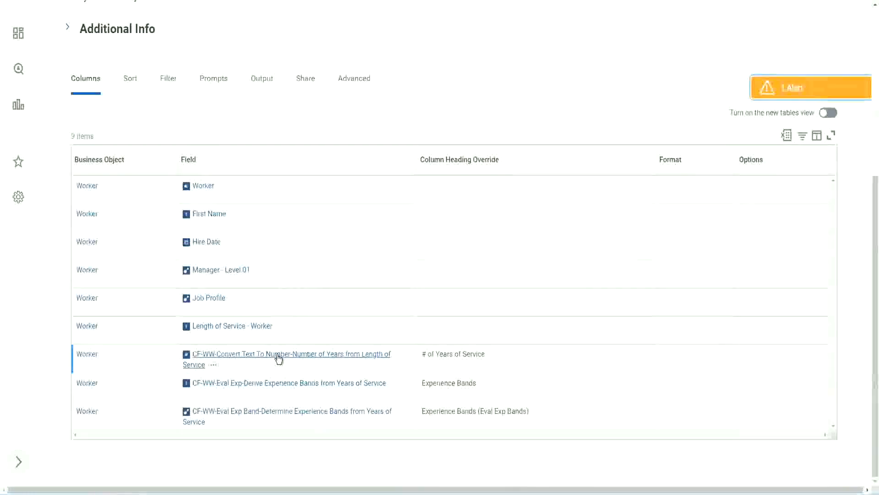
{"action": "right_click", "coordinate": [277, 359]}
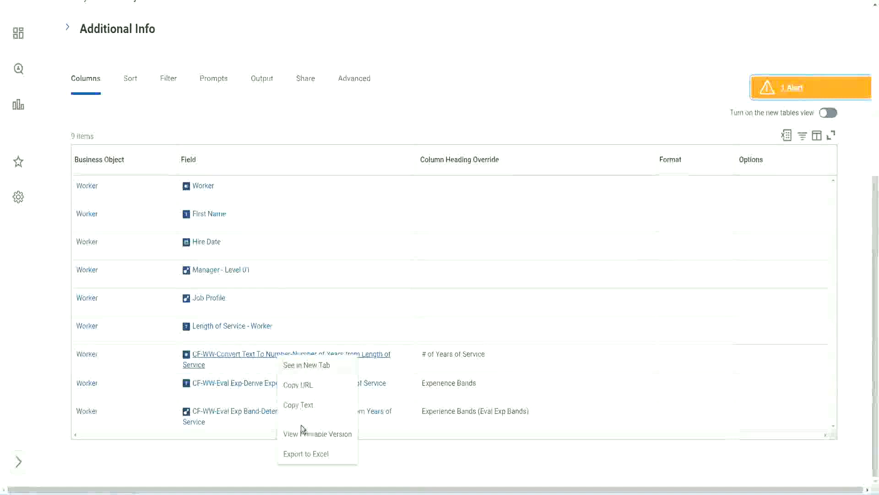
{"action": "key", "text": "Escape"}
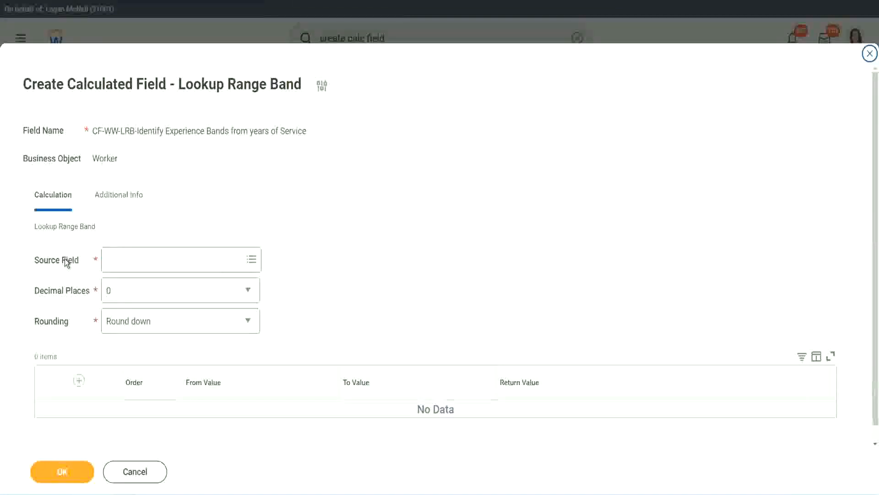
{"action": "left_click", "coordinate": [137, 260]}
{"action": "key", "text": "Return"}
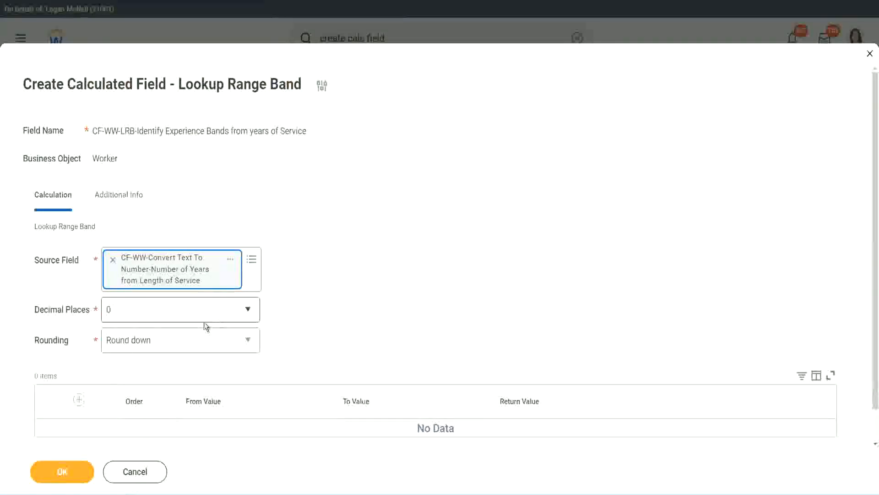
Check the decimal places options, keeping 0, and set the rounding to Round
{"action": "left_click", "coordinate": [171, 315]}
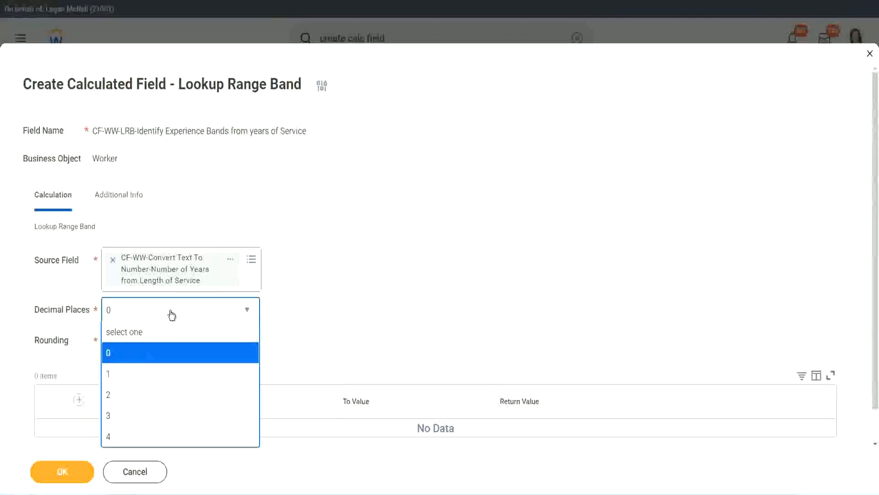
{"action": "left_click", "coordinate": [342, 302]}
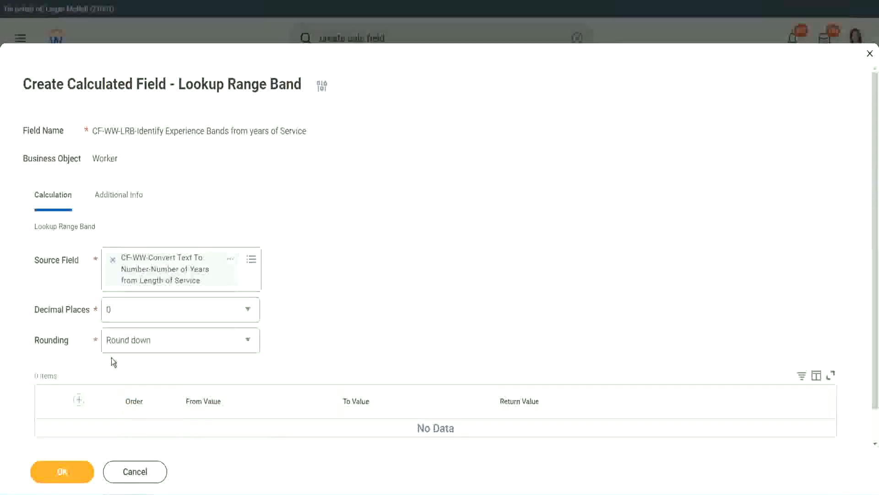
{"action": "left_click", "coordinate": [141, 343]}
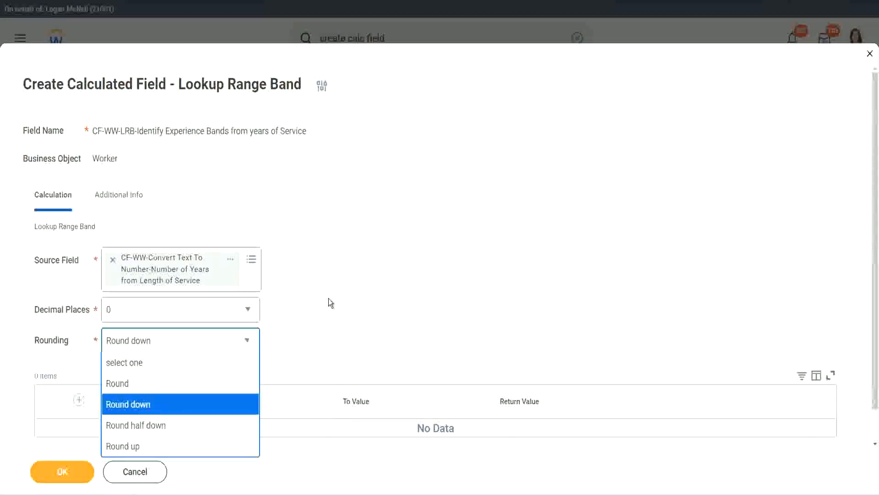
{"action": "left_click", "coordinate": [310, 337]}
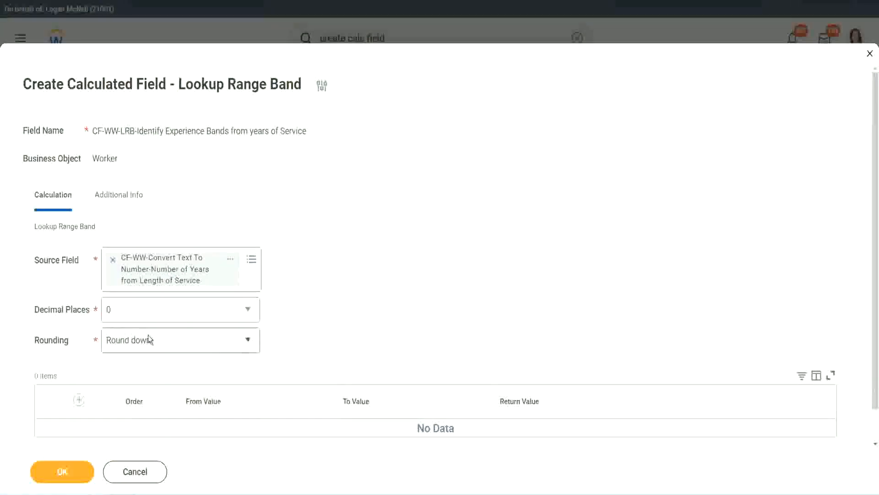
{"action": "left_click", "coordinate": [152, 347]}
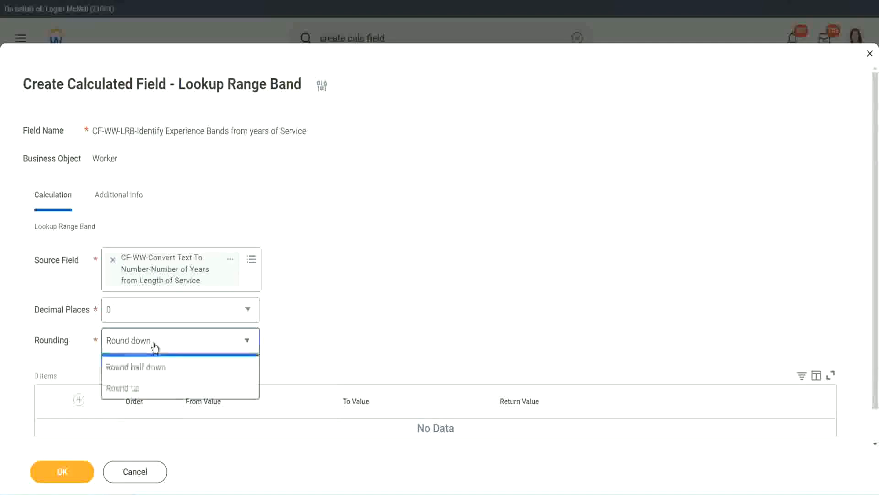
{"action": "left_click", "coordinate": [145, 385]}
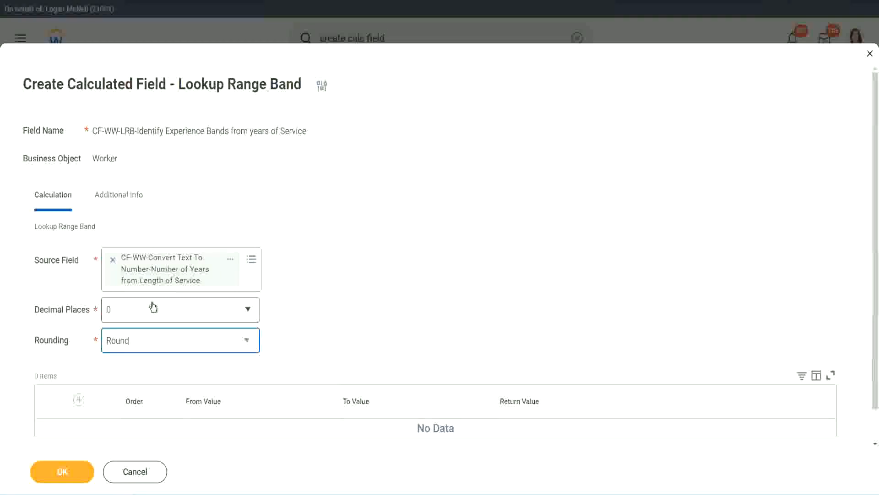
Add a first range row from 0 to 7 with the return value Amateur
{"action": "left_click", "coordinate": [81, 400]}
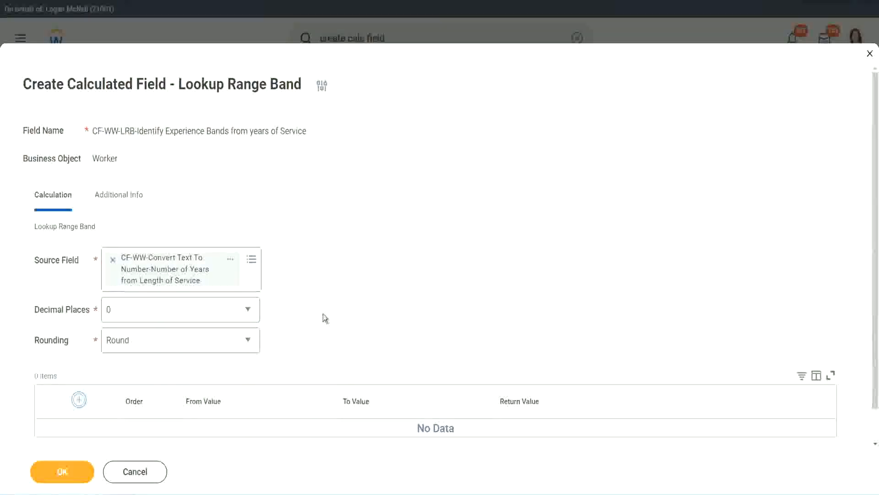
{"action": "scroll", "coordinate": [365, 274], "scroll_direction": "down", "scroll_amount": 2}
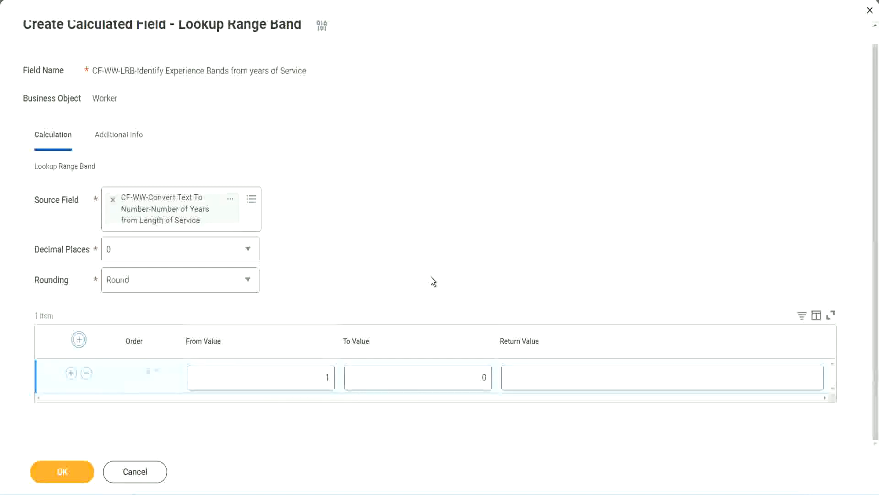
{"action": "left_click", "coordinate": [320, 381]}
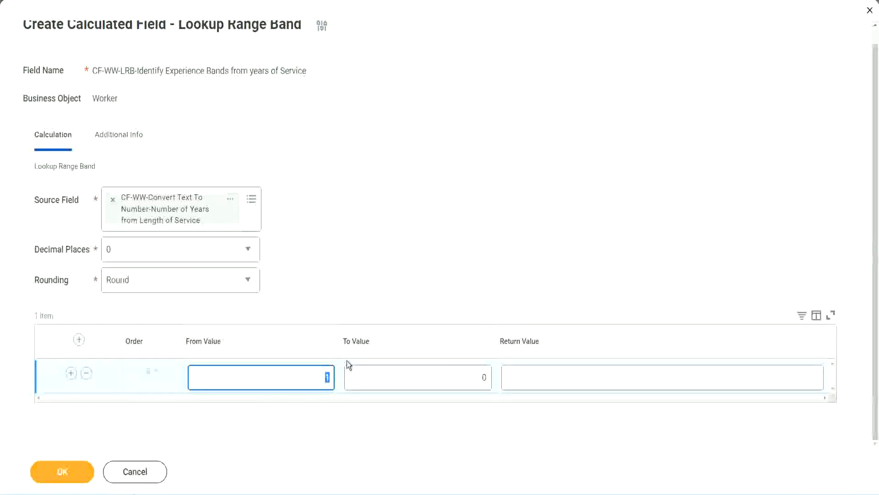
{"action": "key", "text": "Tab"}
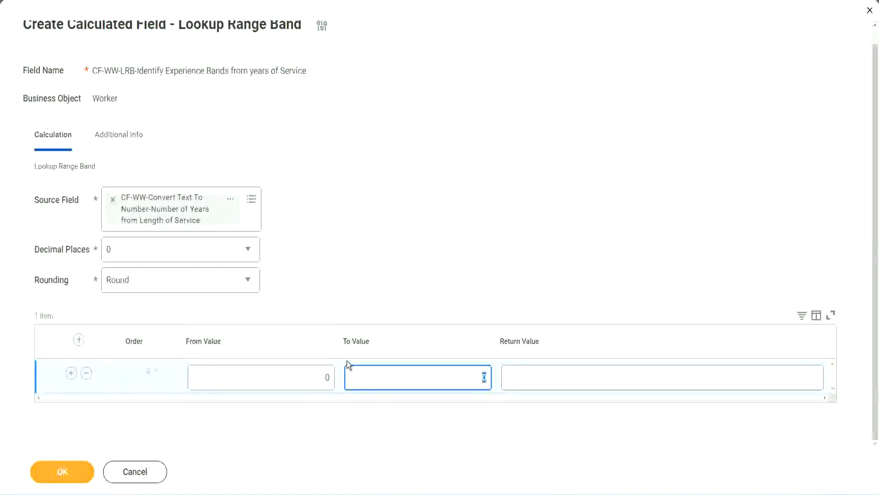
{"action": "type", "text": "7"}
{"action": "key", "text": "Tab"}
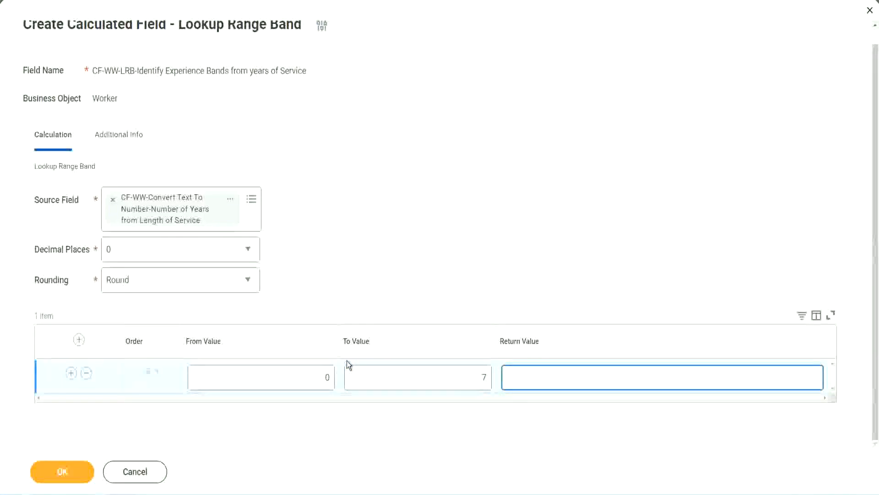
{"action": "type", "text": "Amaleur"}
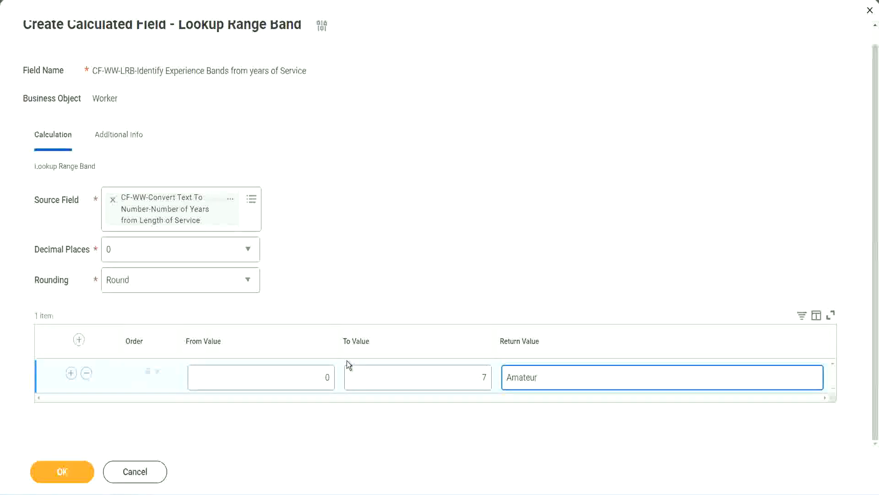
{"action": "left_click", "coordinate": [304, 384]}
{"action": "left_click", "coordinate": [471, 369]}
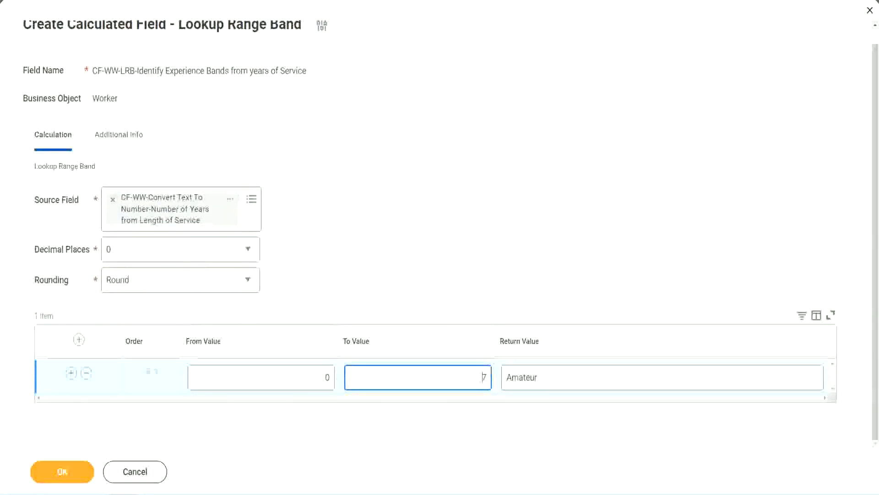
{"action": "left_click_drag", "start_coordinate": [368, 319], "coordinate": [220, 227]}
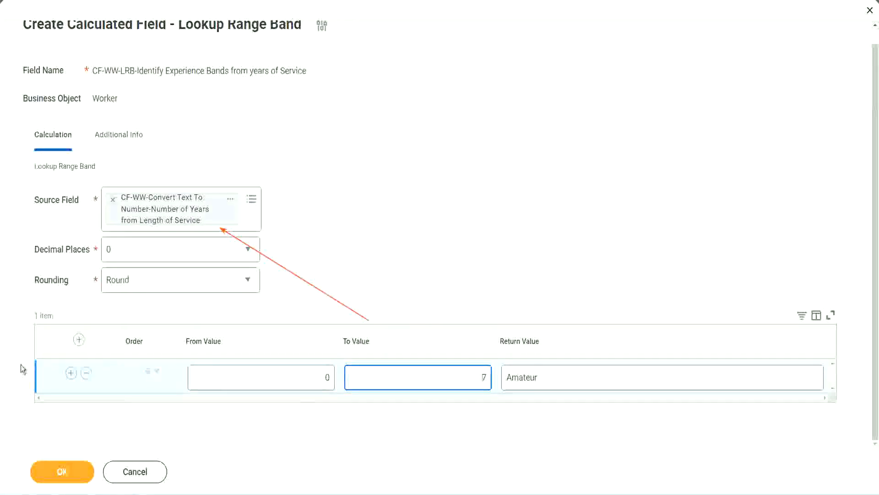
Add a second range row from 8 to 15 with the return value Experienced
{"action": "left_click", "coordinate": [71, 373]}
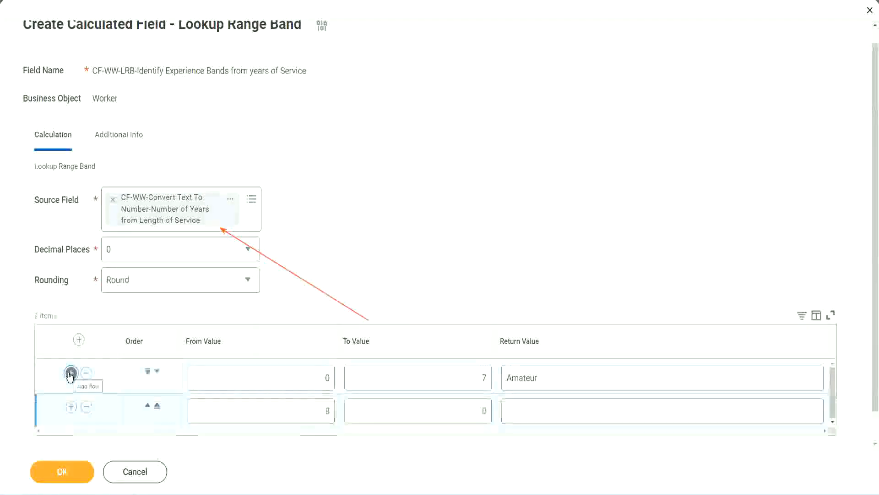
{"action": "double_click", "coordinate": [328, 411]}
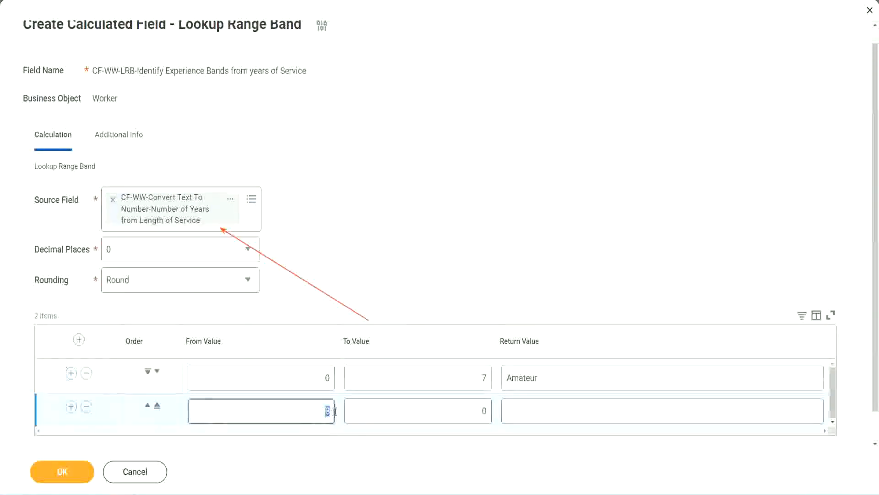
{"action": "double_click", "coordinate": [323, 379]}
{"action": "left_click", "coordinate": [478, 381]}
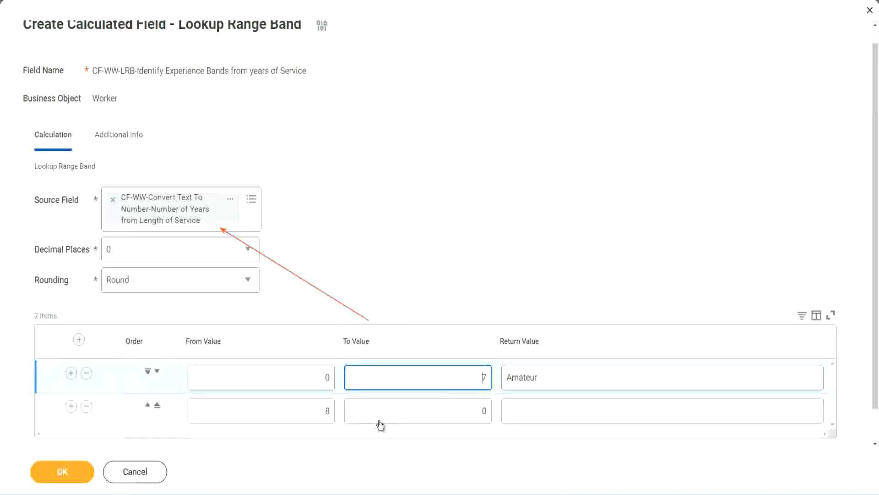
{"action": "double_click", "coordinate": [311, 411]}
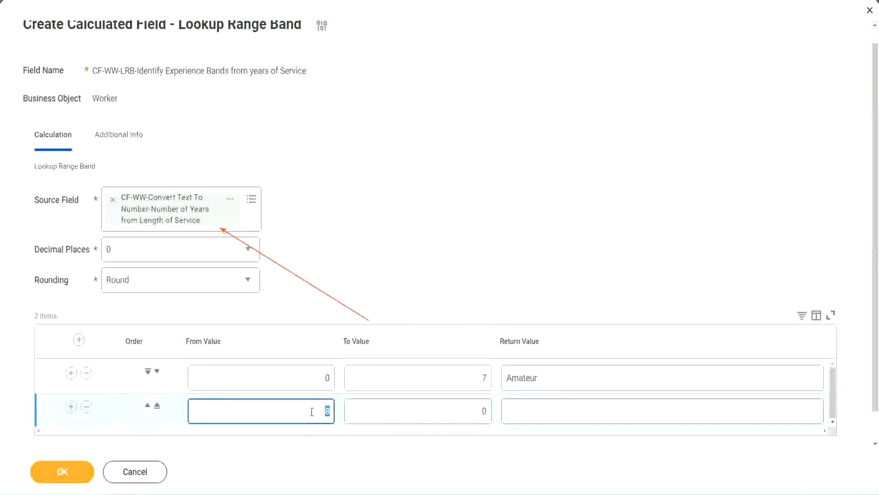
{"action": "left_click", "coordinate": [311, 411]}
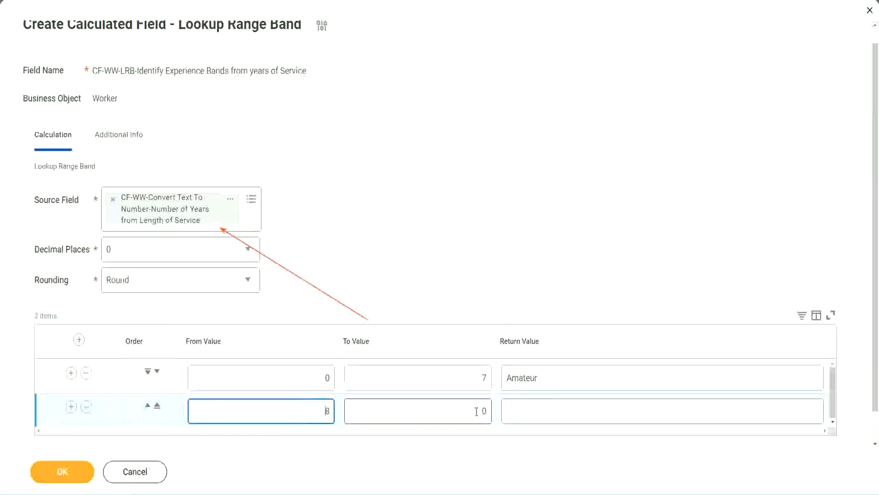
{"action": "left_click", "coordinate": [477, 410]}
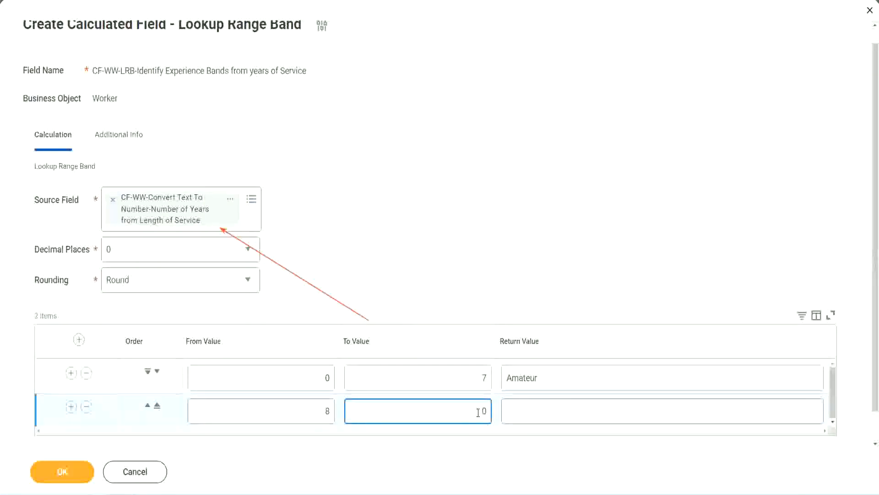
{"action": "key", "text": "BackSpace"}
{"action": "type", "text": "15"}
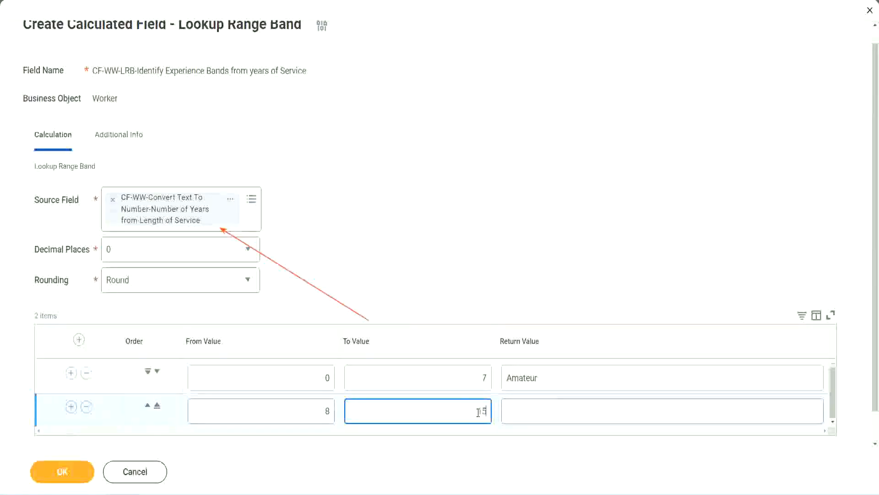
{"action": "left_click", "coordinate": [542, 409]}
{"action": "type", "text": "Ex"}
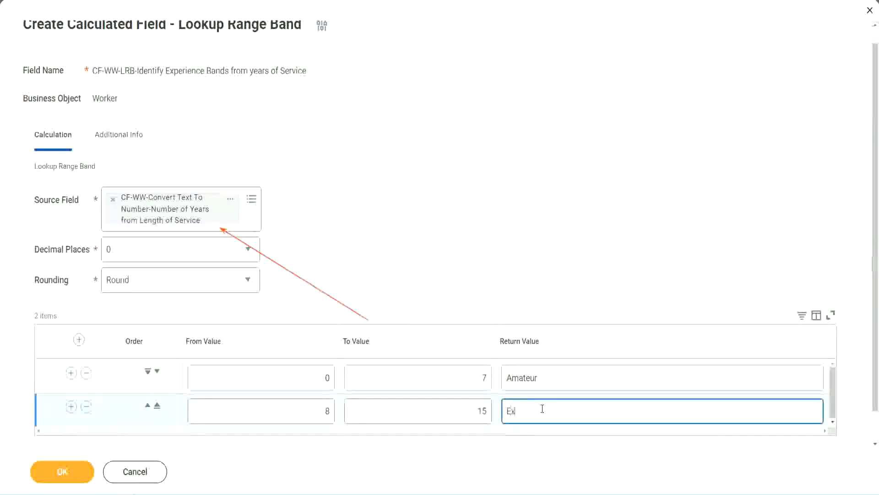
{"action": "type", "text": "perienced"}
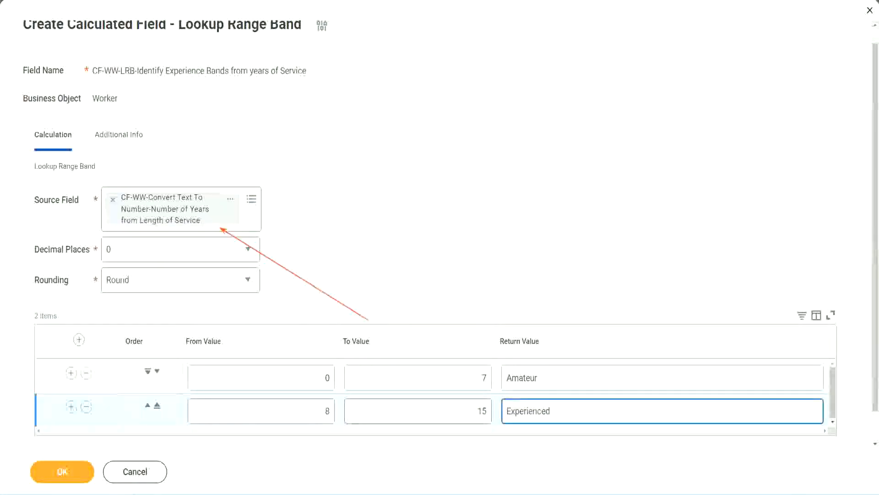
Add a third range row from 16 to 30 with the return value Senior
{"action": "left_click", "coordinate": [71, 406]}
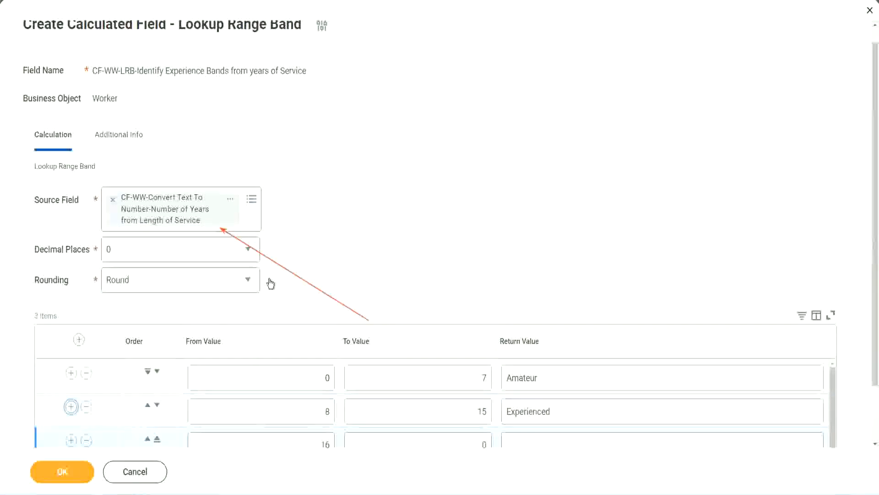
{"action": "scroll", "coordinate": [271, 283], "scroll_direction": "down", "scroll_amount": 2}
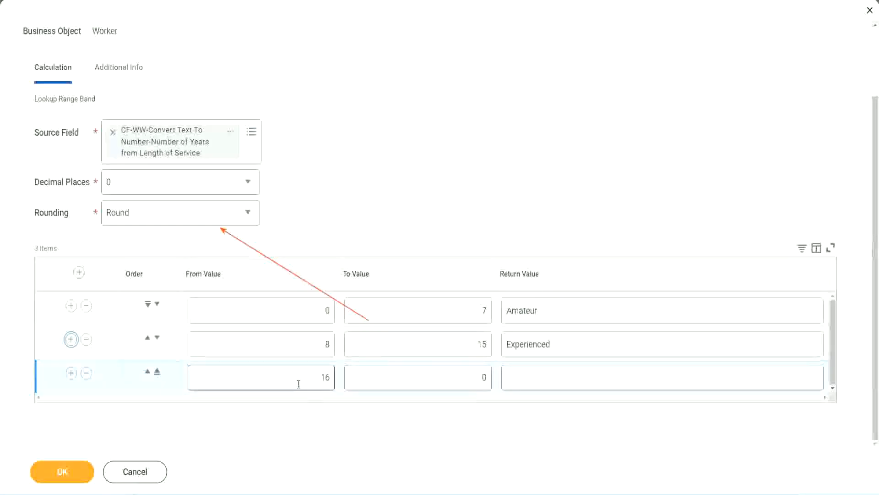
{"action": "left_click", "coordinate": [441, 377]}
{"action": "left_click", "coordinate": [466, 376]}
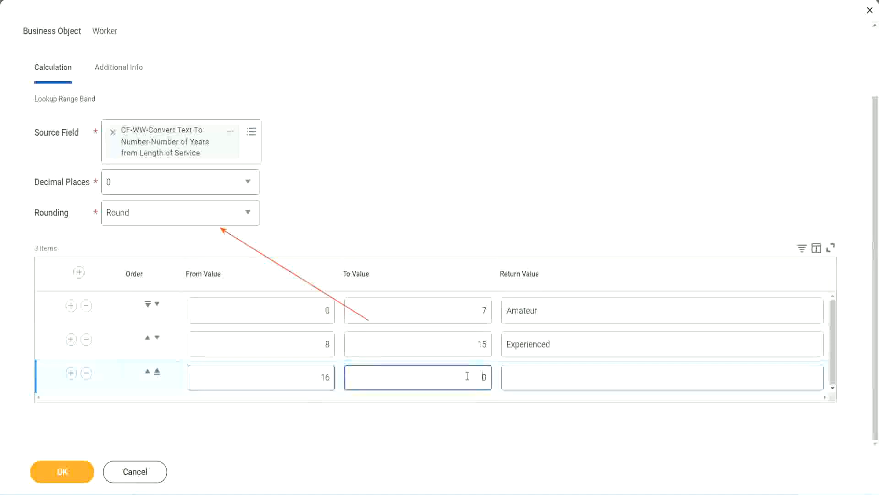
{"action": "type", "text": "3"}
{"action": "key", "text": "Tab"}
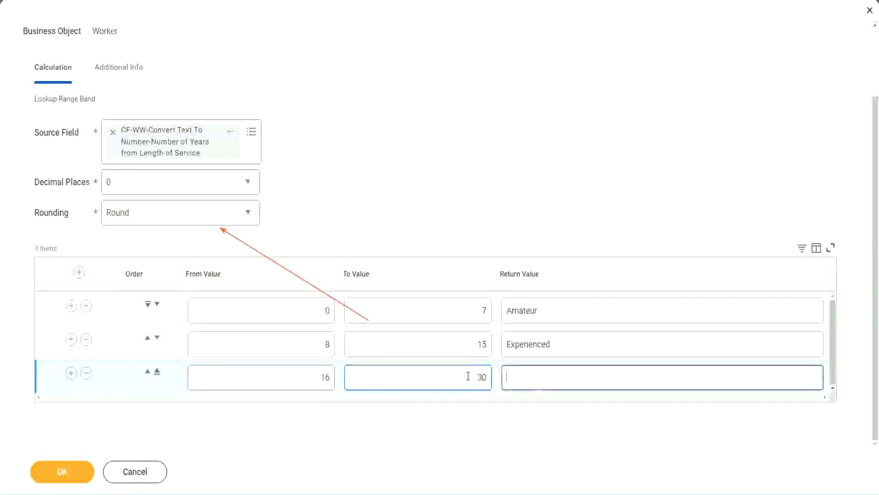
{"action": "type", "text": "L"}
{"action": "key", "text": "BackSpace"}
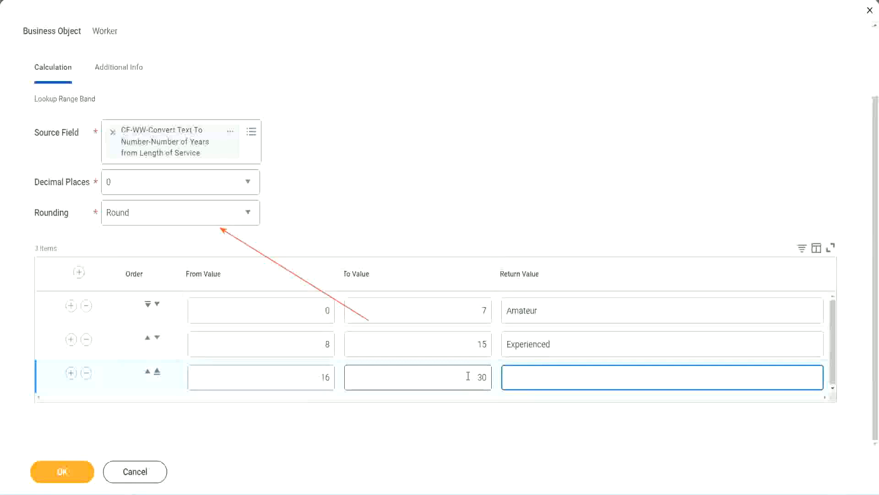
{"action": "type", "text": "Senior"}
Add a fourth range row from 31 to 1000 with the return value Legend
{"action": "left_click", "coordinate": [70, 373]}
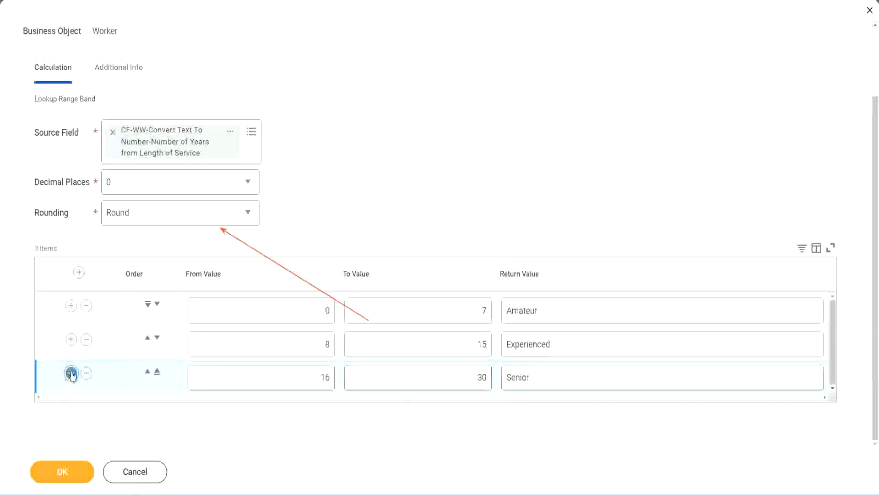
{"action": "scroll", "coordinate": [166, 347], "scroll_direction": "down", "scroll_amount": 1}
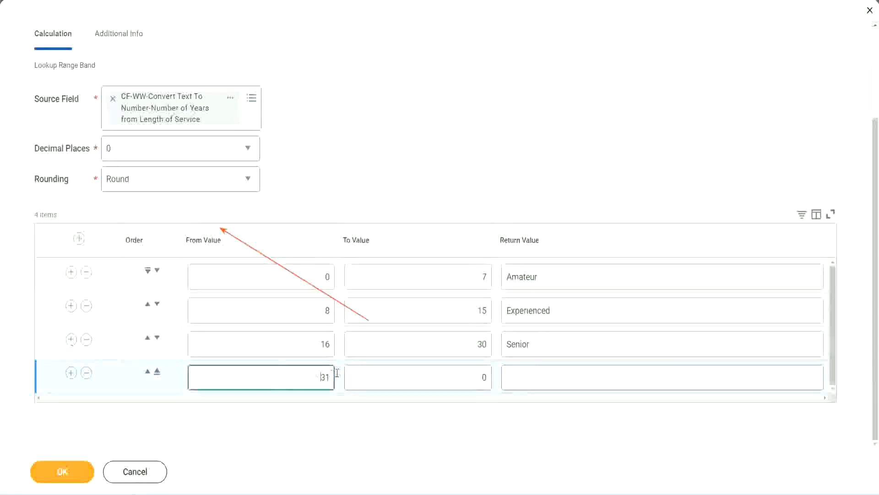
{"action": "left_click", "coordinate": [289, 373]}
{"action": "left_click", "coordinate": [474, 378]}
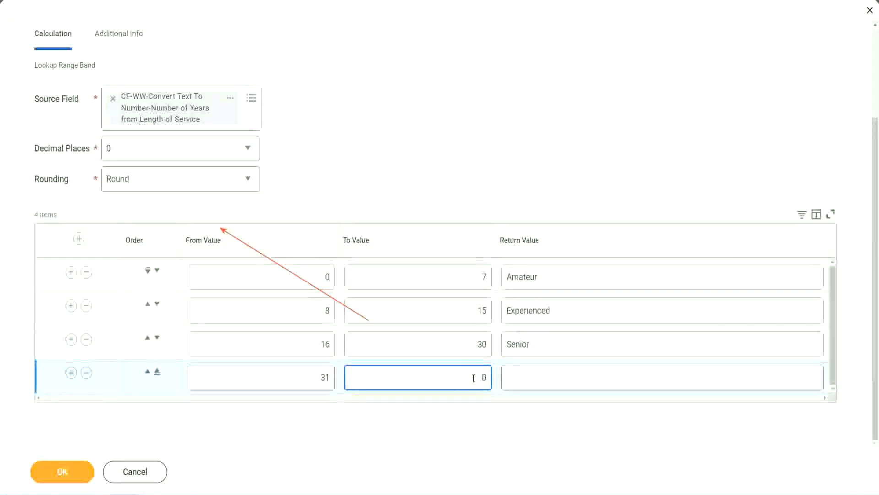
{"action": "type", "text": "1000"}
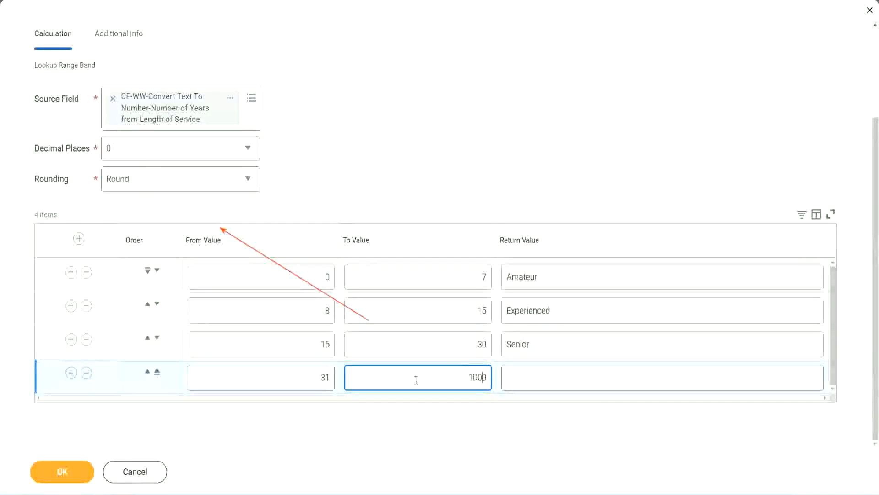
{"action": "left_click_drag", "start_coordinate": [458, 373], "coordinate": [504, 378]}
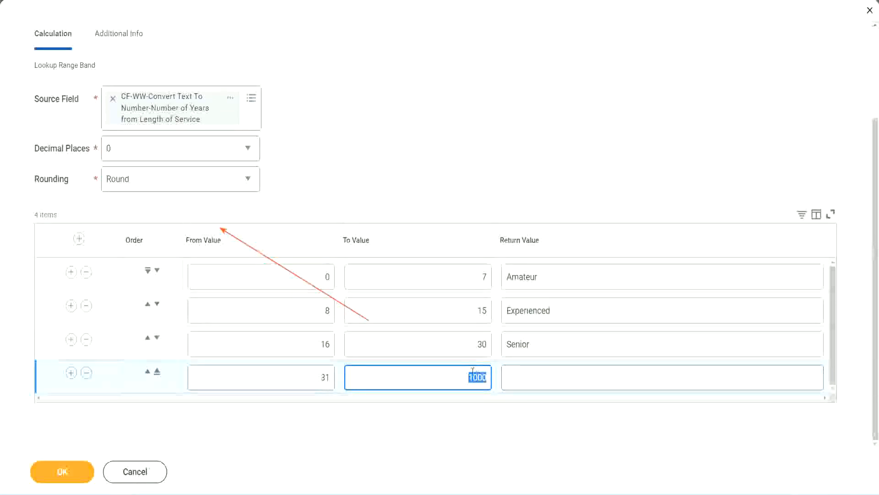
{"action": "left_click_drag", "start_coordinate": [466, 373], "coordinate": [493, 376]}
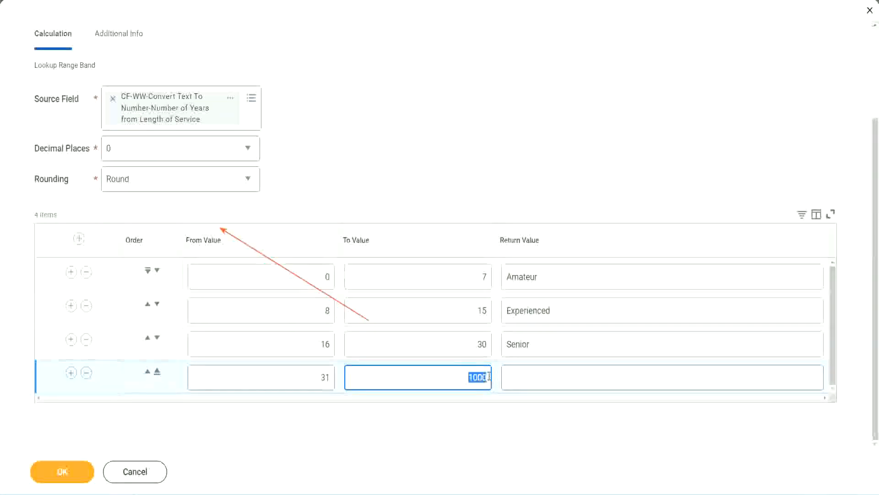
{"action": "left_click", "coordinate": [549, 378]}
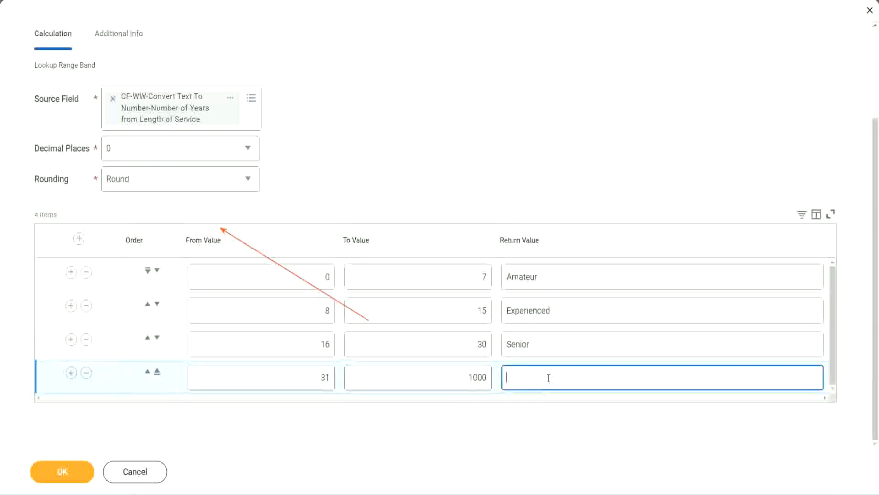
{"action": "type", "text": "Legend"}
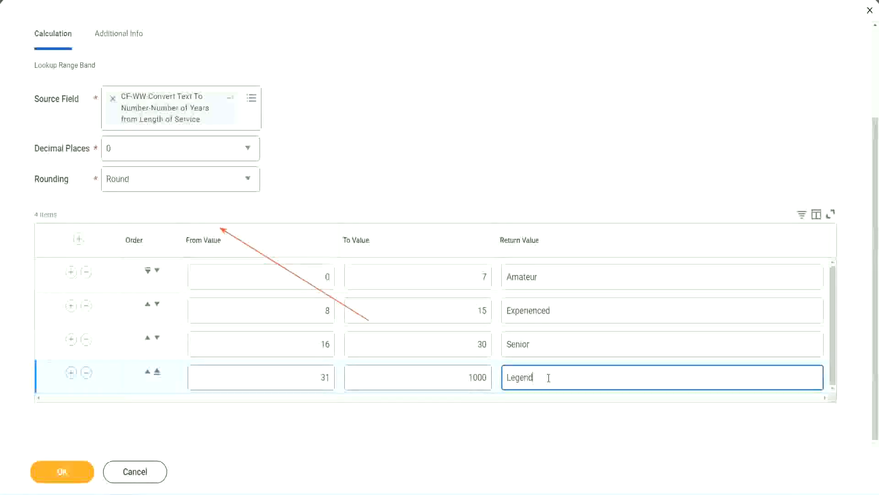
{"action": "left_click", "coordinate": [408, 152]}
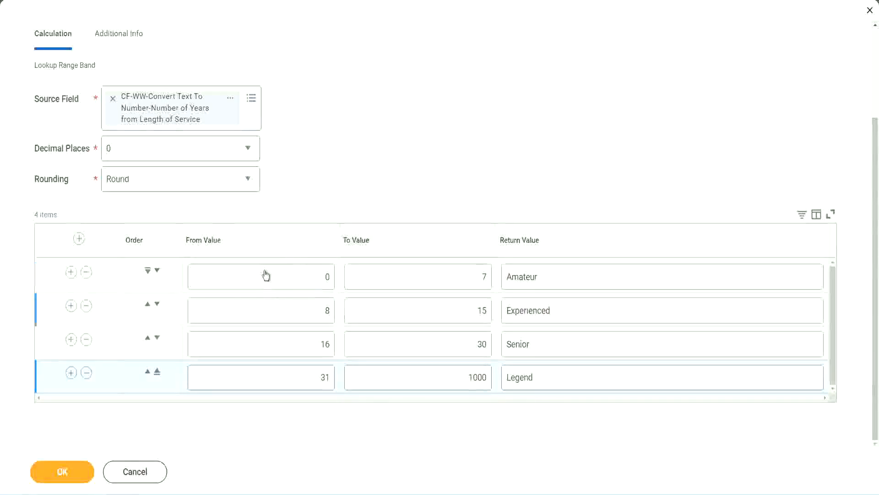
Review the from, to and return values of the range rows from Amateur to Legend
{"action": "double_click", "coordinate": [571, 276]}
{"action": "double_click", "coordinate": [568, 310]}
{"action": "double_click", "coordinate": [555, 351]}
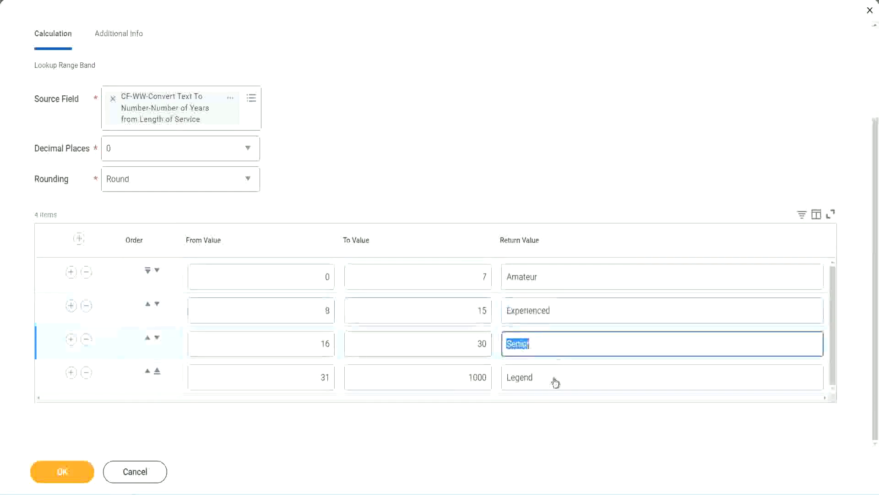
{"action": "double_click", "coordinate": [555, 378]}
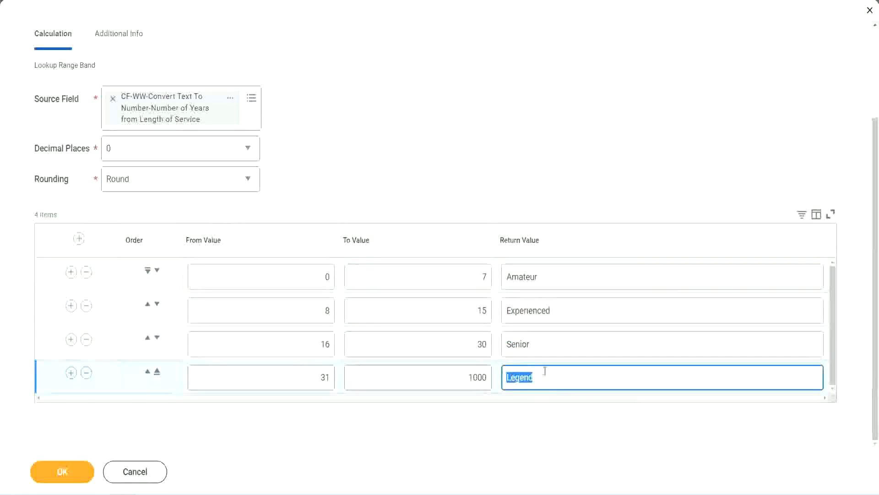
{"action": "double_click", "coordinate": [281, 278]}
{"action": "double_click", "coordinate": [450, 274]}
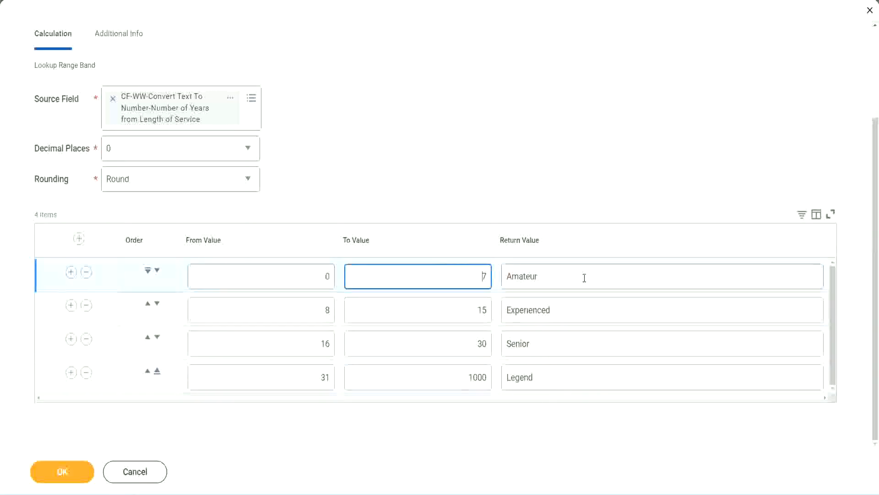
{"action": "double_click", "coordinate": [582, 277]}
{"action": "double_click", "coordinate": [570, 309]}
{"action": "double_click", "coordinate": [558, 346]}
{"action": "double_click", "coordinate": [553, 377]}
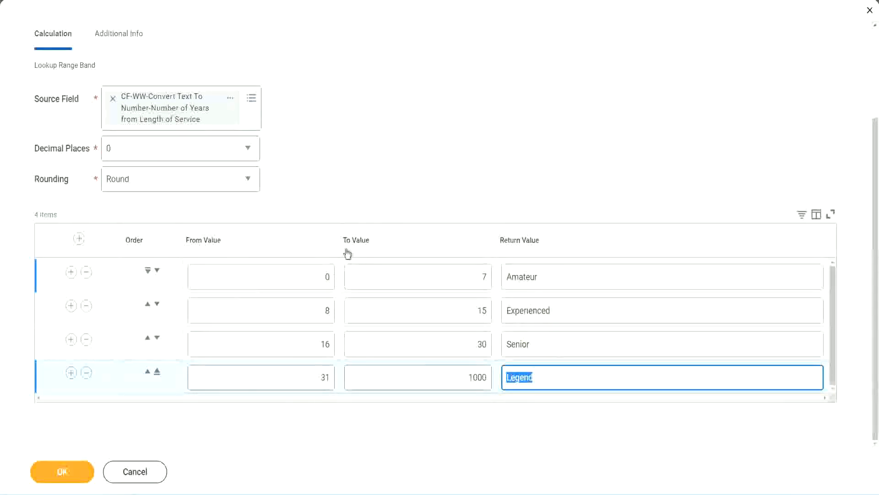
{"action": "left_click", "coordinate": [408, 193]}
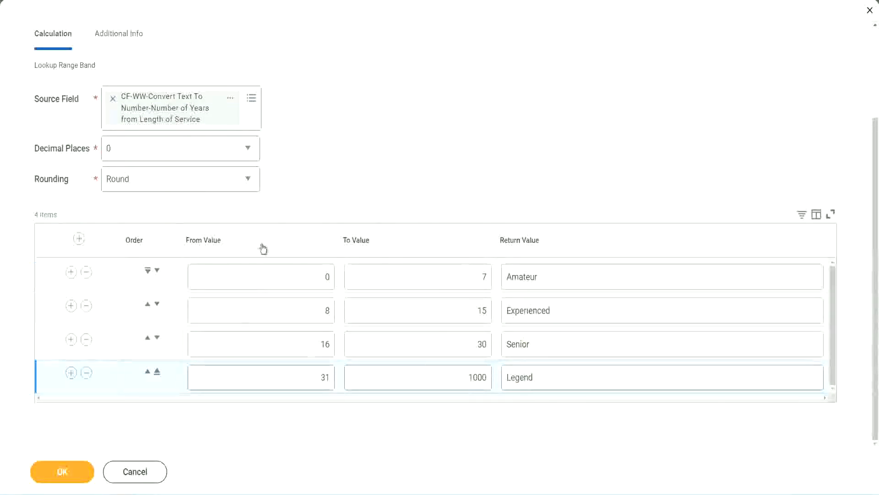
Save the Lookup Range Band calculated field and copy its name from the save confirmation
{"action": "left_click", "coordinate": [61, 470]}
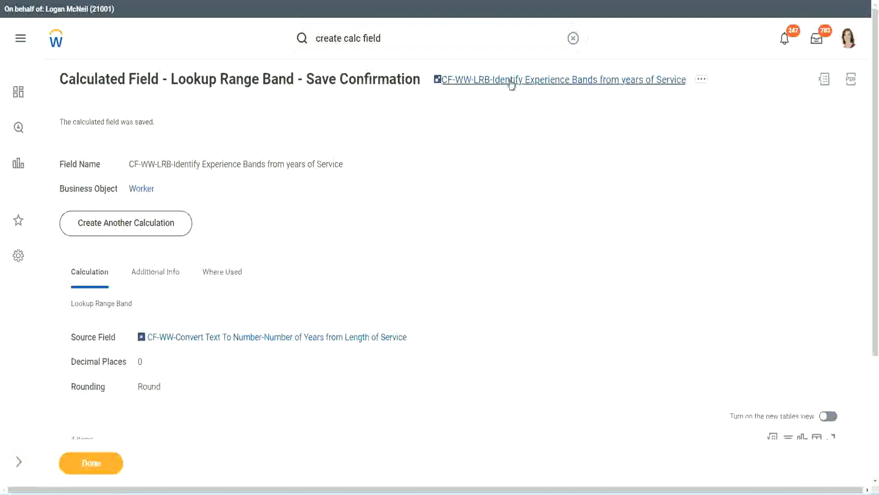
{"action": "right_click", "coordinate": [509, 86]}
{"action": "left_click", "coordinate": [521, 135]}
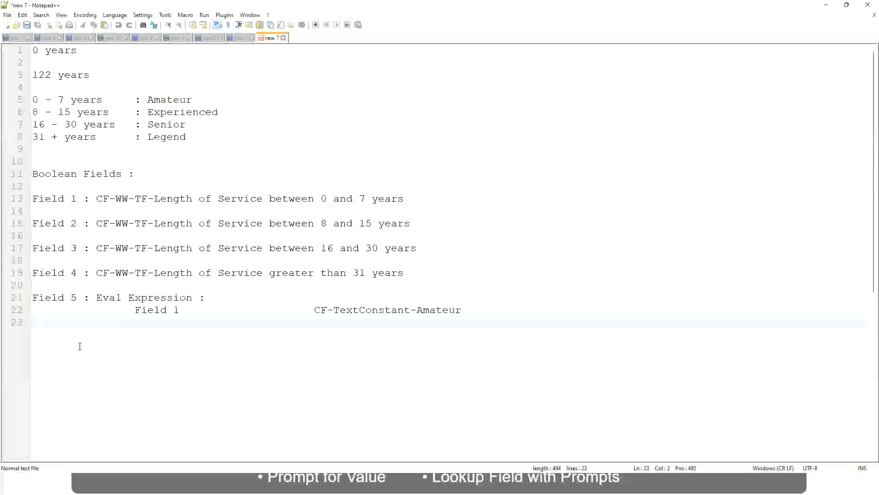
Switch to the Notepad++ notes and write 10,000 USD on a new line a few lines below the Eval Expression entry
{"action": "key", "text": "Return"}
{"action": "key", "text": "Return"}
{"action": "key", "text": "Return"}
{"action": "key", "text": "Left"}
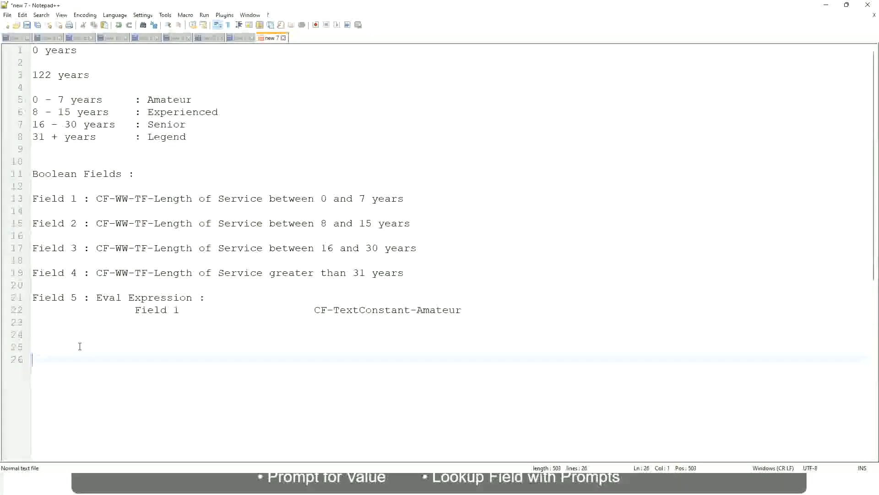
{"action": "type", "text": "10,000 USD"}
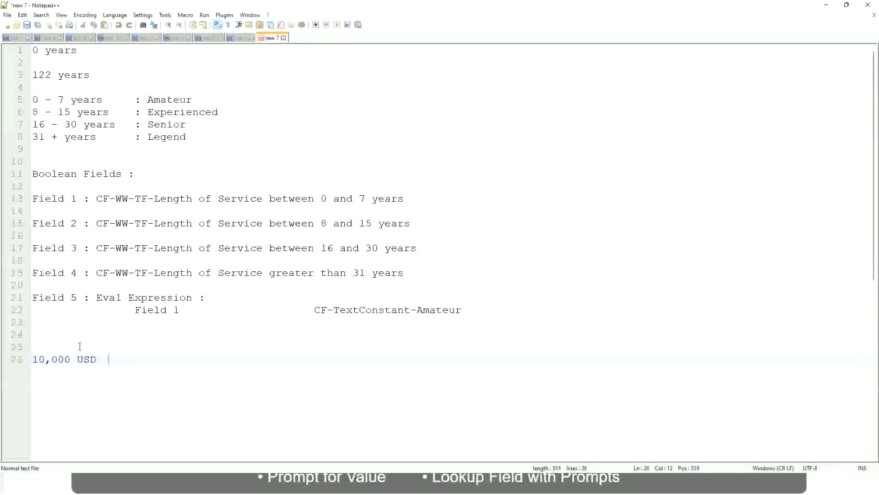
Add 1,000,000 USD on the same line as the 10,000 USD amount, separated from it by a wide gap
{"action": "key", "text": "Tab"}
{"action": "key", "text": "Tab"}
{"action": "key", "text": "Tab"}
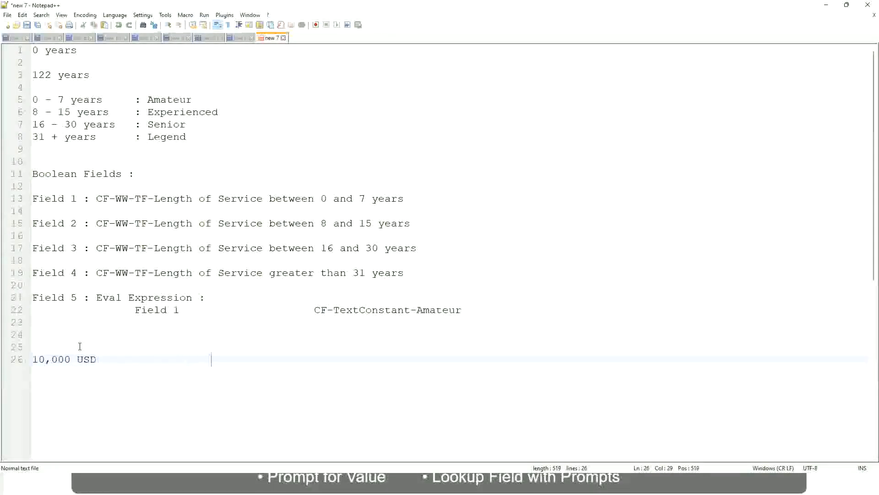
{"action": "type", "text": "1,000,000"}
{"action": "key", "text": "Left"}
{"action": "key", "text": "Left"}
{"action": "key", "text": "Left"}
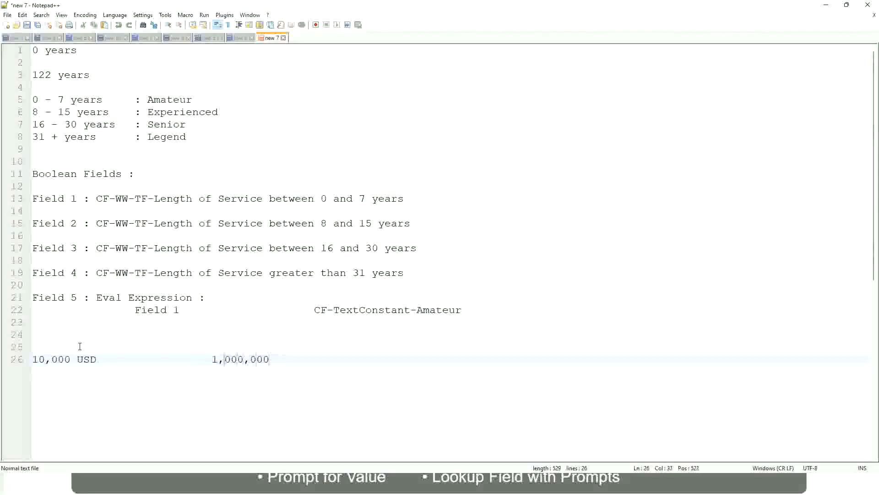
{"action": "key", "text": "End"}
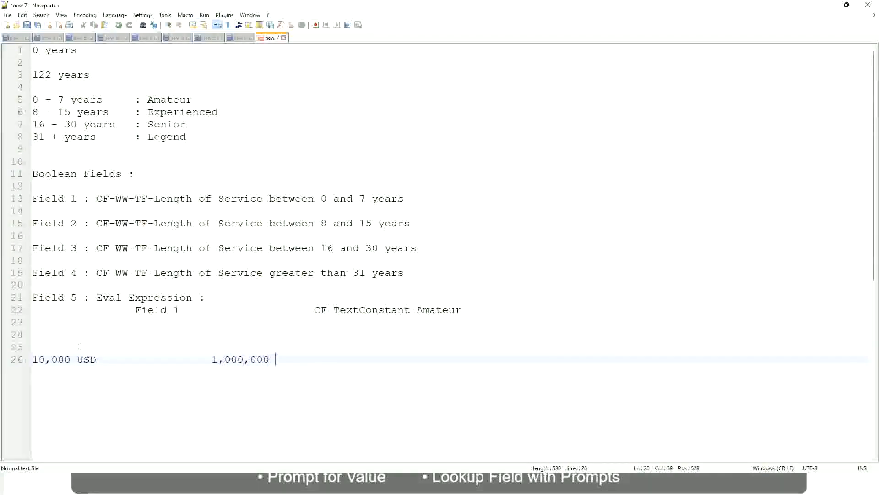
{"action": "type", "text": "U"}
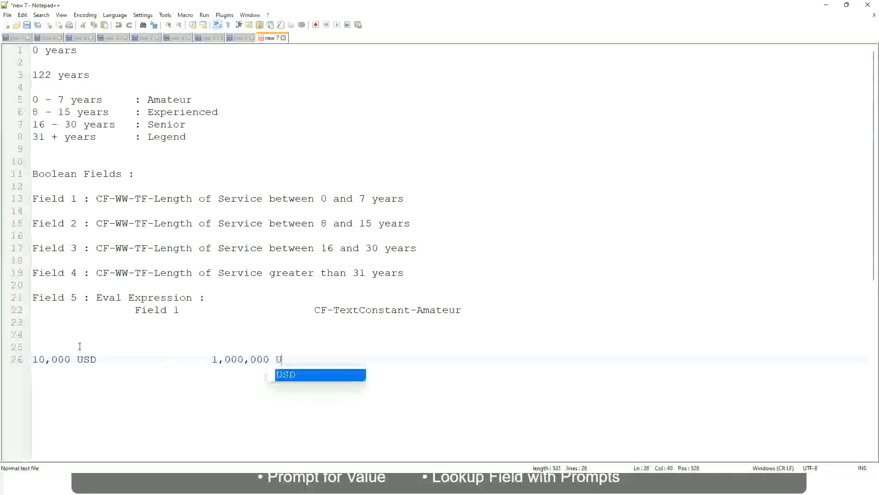
{"action": "key", "text": "Return"}
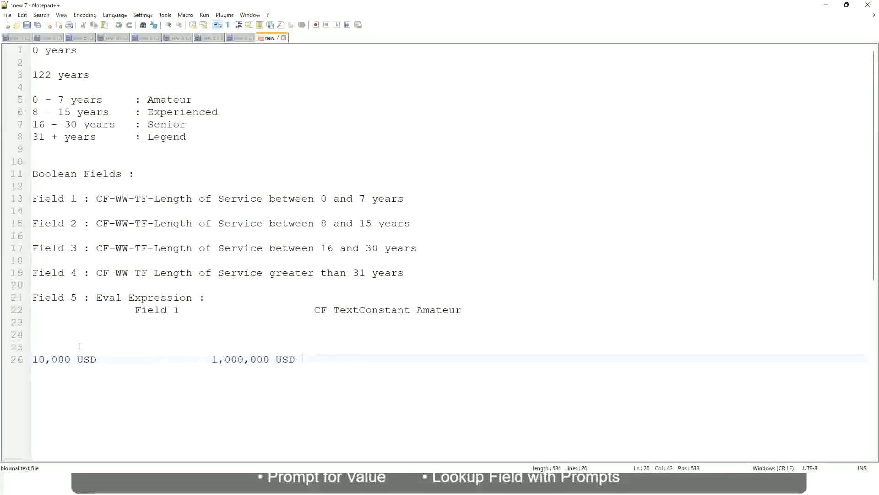
Write the range 10 - 50,000 with the label Low, two lines below the USD amounts
{"action": "key", "text": "Return"}
{"action": "key", "text": "Return"}
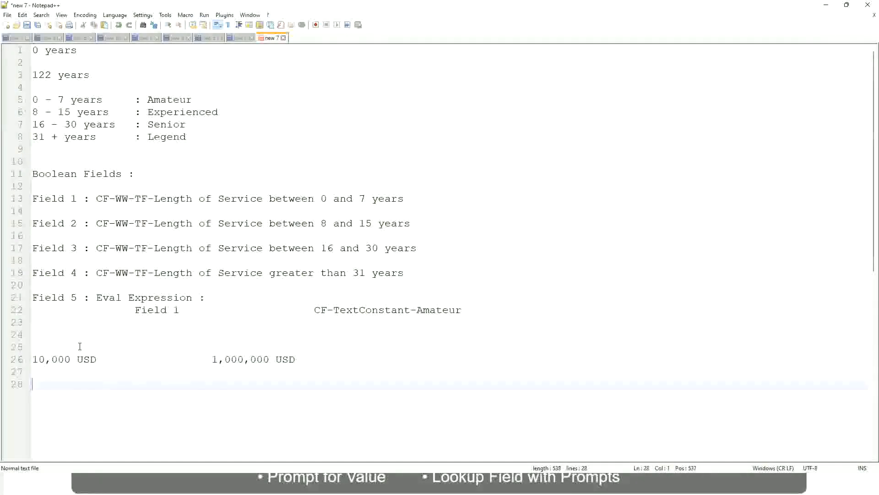
{"action": "type", "text": "10 - 50,000"}
{"action": "key", "text": "Tab"}
{"action": "key", "text": "Tab"}
{"action": "key", "text": "Tab"}
{"action": "key", "text": "Tab"}
{"action": "type", "text": ": Low"}
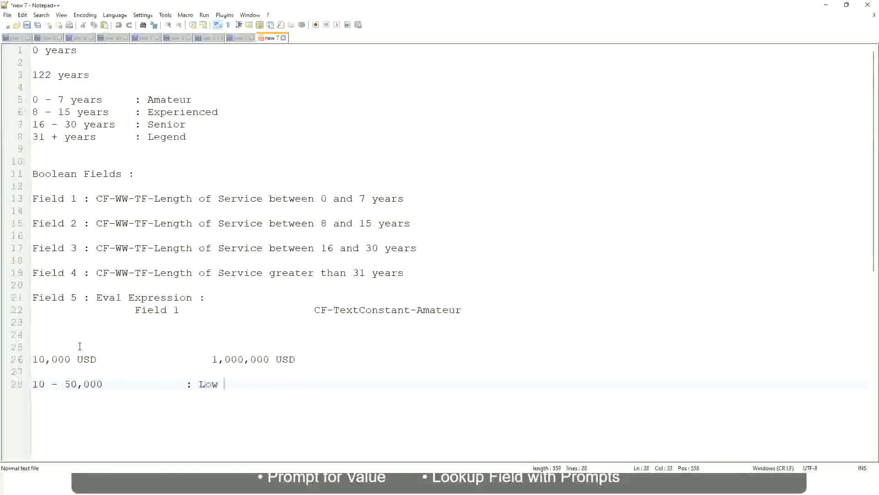
Add the range 50,001 - 150,000 with the label Medium directly under the Low range
{"action": "key", "text": "Return"}
{"action": "key", "text": "Return"}
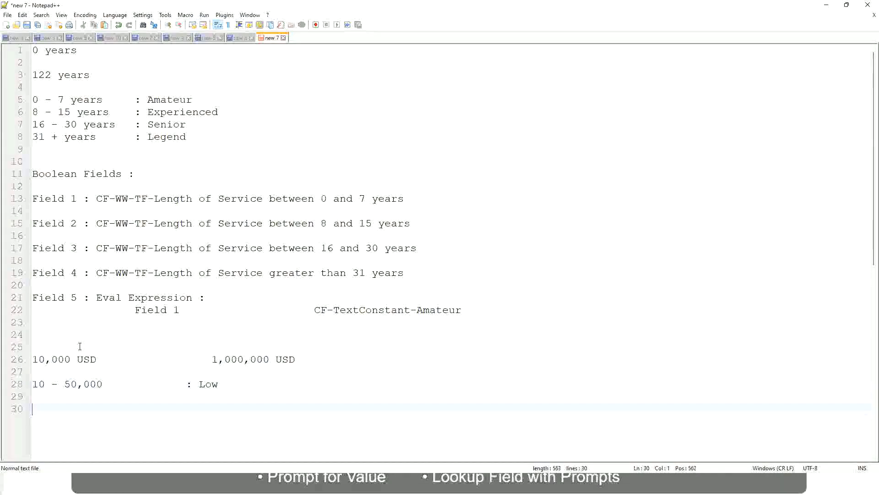
{"action": "key", "text": "Up"}
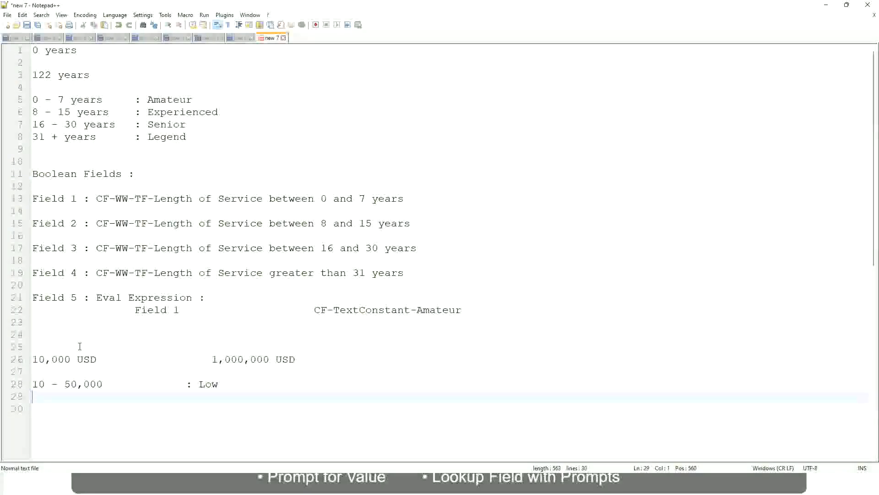
{"action": "type", "text": "50,001 - 150,000"}
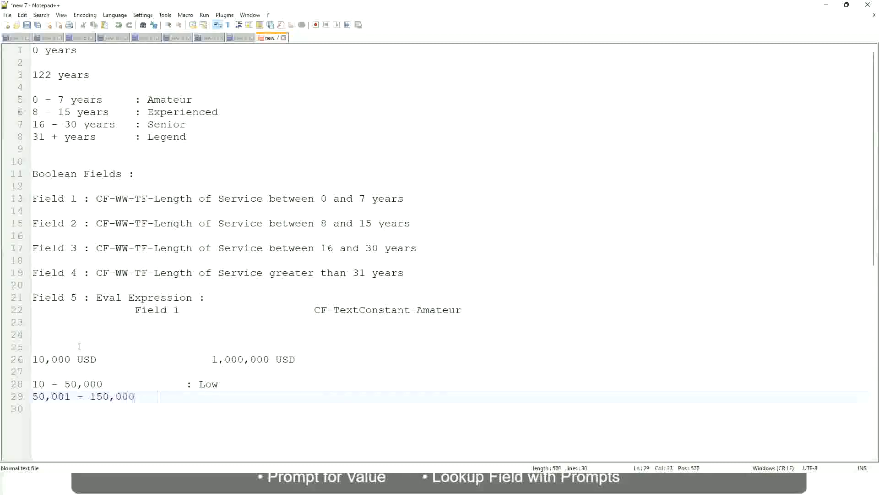
{"action": "key", "text": "Tab"}
{"action": "key", "text": "Tab"}
{"action": "type", "text": ": Med"}
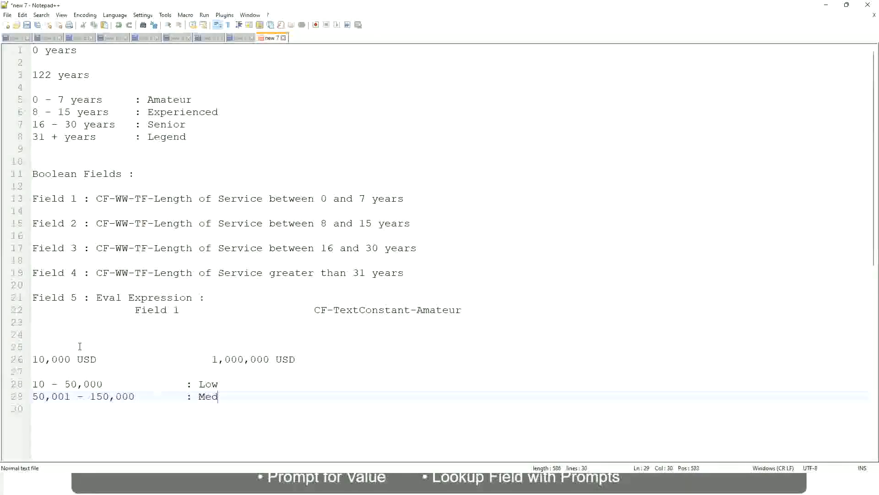
{"action": "type", "text": "ium"}
Add the range > 150,000 with the label High under the Medium range
{"action": "key", "text": "Return"}
{"action": "type", "text": "> 1"}
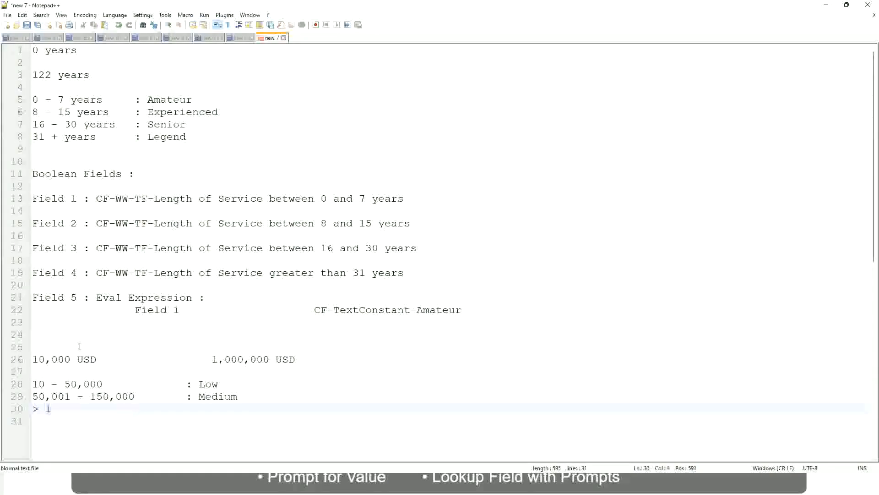
{"action": "type", "text": "50,000"}
{"action": "key", "text": "Tab"}
{"action": "key", "text": "Tab"}
{"action": "key", "text": "Tab"}
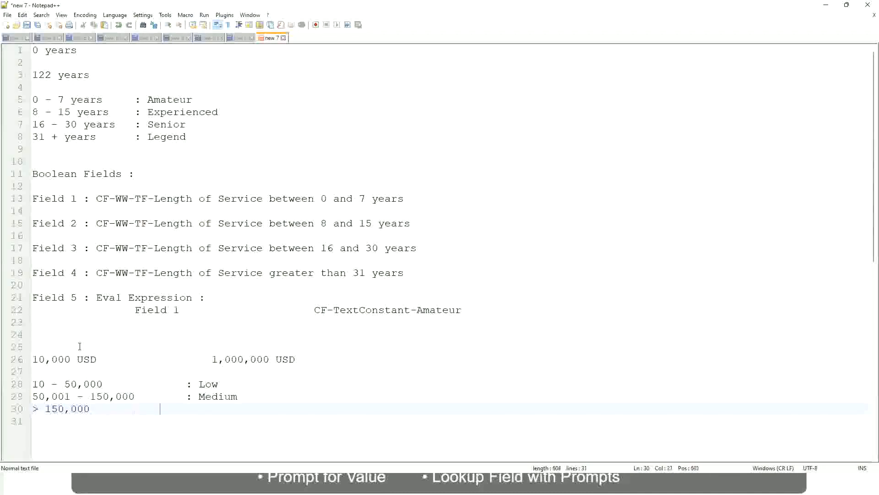
{"action": "key", "text": "Tab"}
{"action": "type", "text": ": High"}
Review the two USD amounts against the Low, Medium and High ranges in the notes
{"action": "left_click", "coordinate": [27, 359]}
{"action": "left_click", "coordinate": [28, 359]}
{"action": "left_click", "coordinate": [38, 359]}
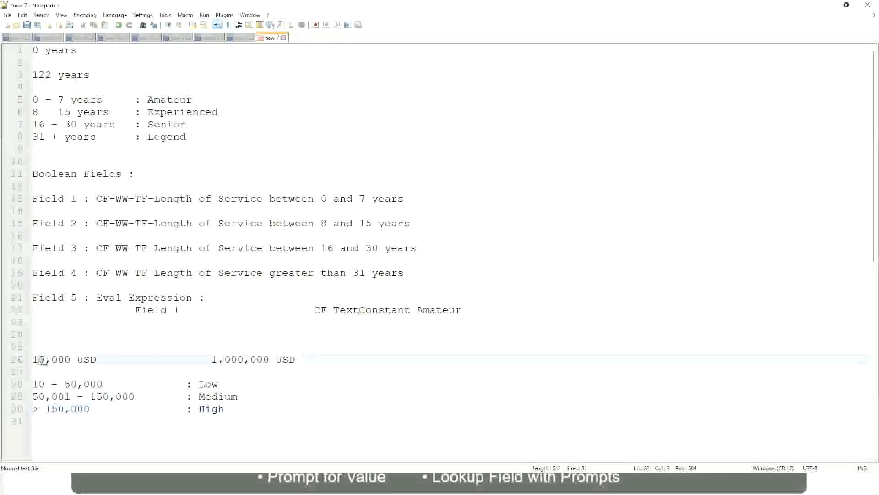
{"action": "double_click", "coordinate": [262, 359]}
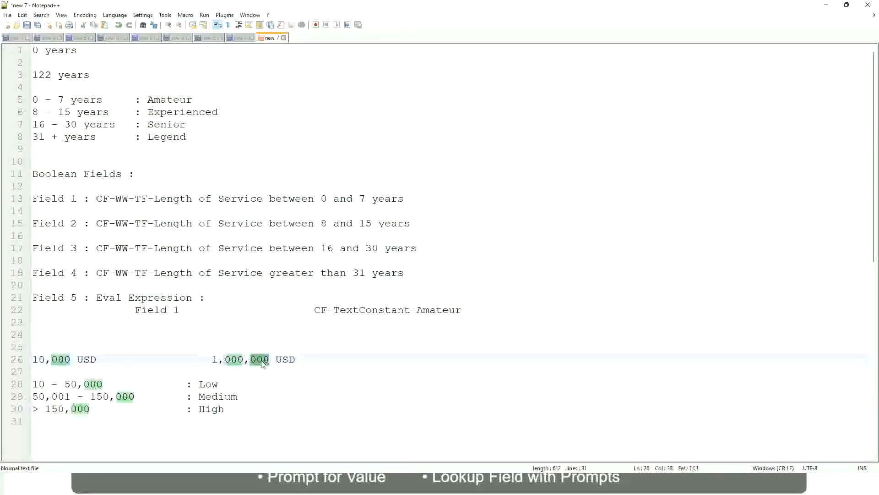
{"action": "left_click", "coordinate": [160, 396]}
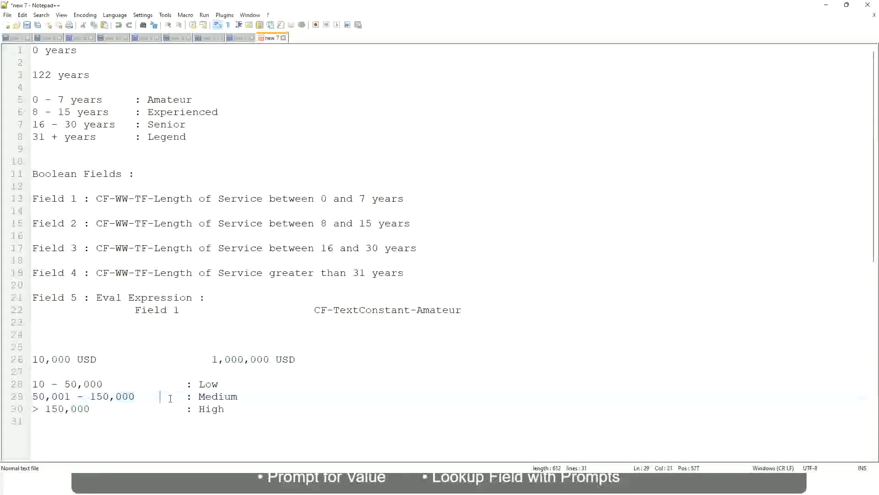
{"action": "left_click", "coordinate": [27, 359]}
{"action": "left_click", "coordinate": [271, 361]}
{"action": "left_click", "coordinate": [212, 384]}
{"action": "left_click", "coordinate": [211, 409]}
{"action": "left_click", "coordinate": [138, 375]}
{"action": "left_click", "coordinate": [224, 407]}
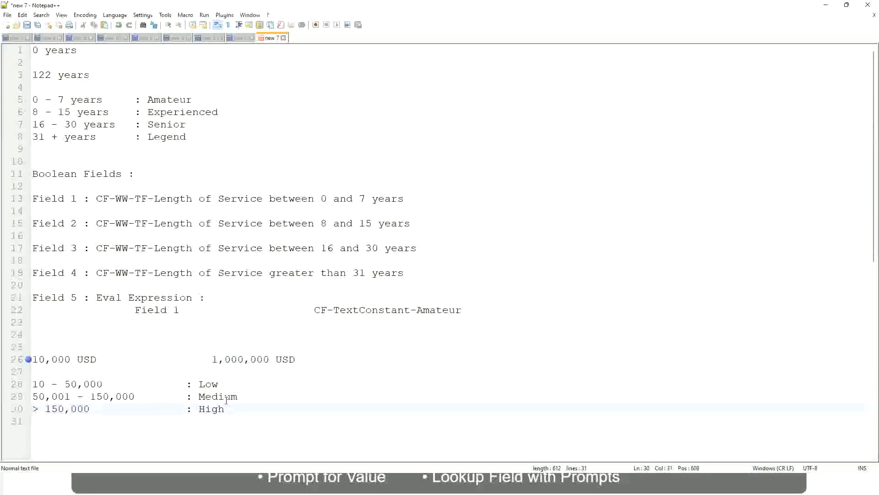